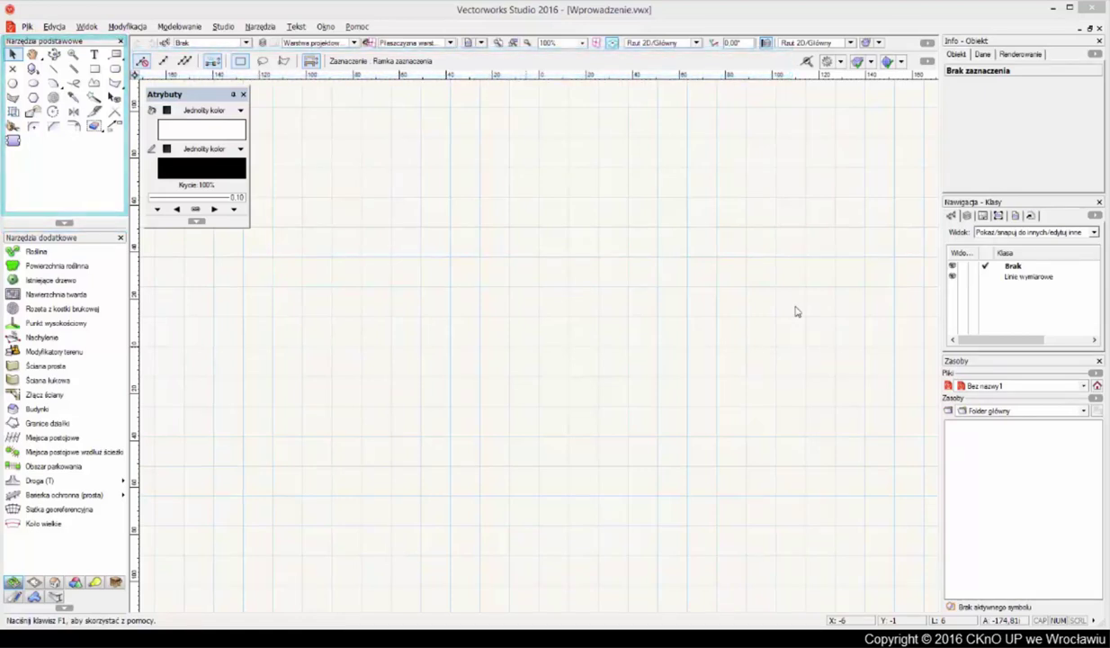
click(76, 84)
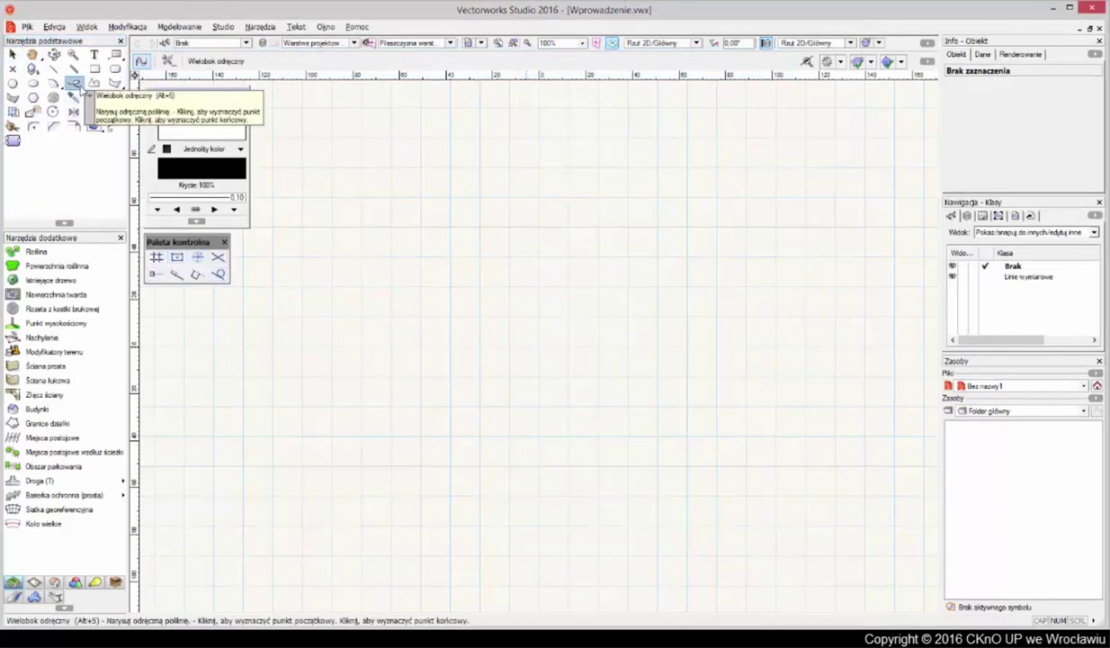
click(55, 69)
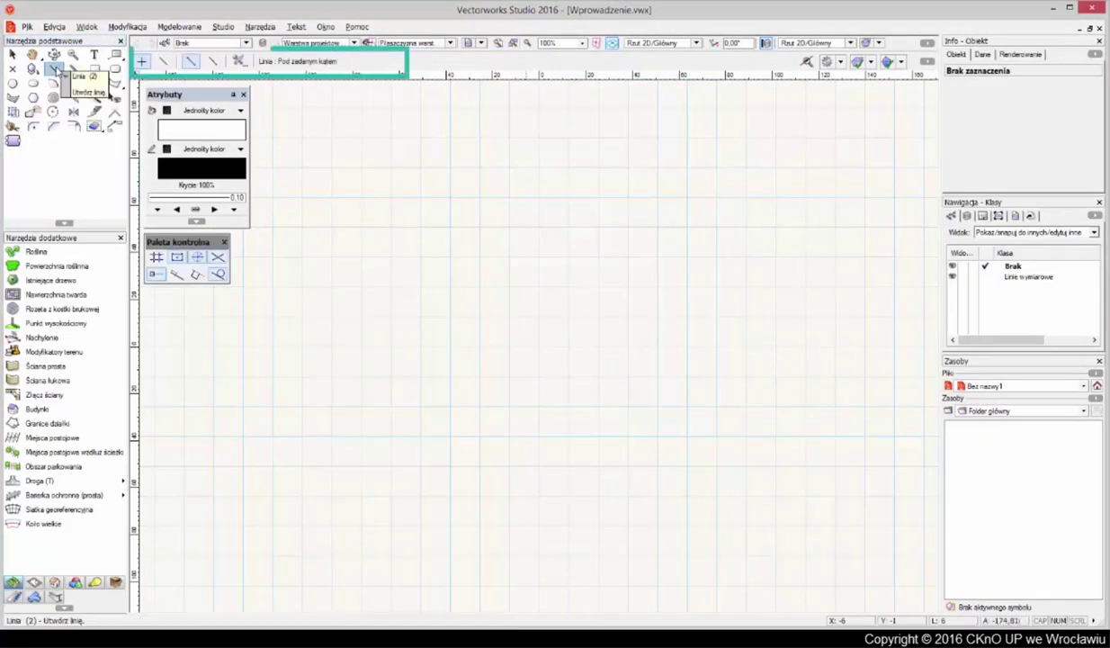
click(35, 83)
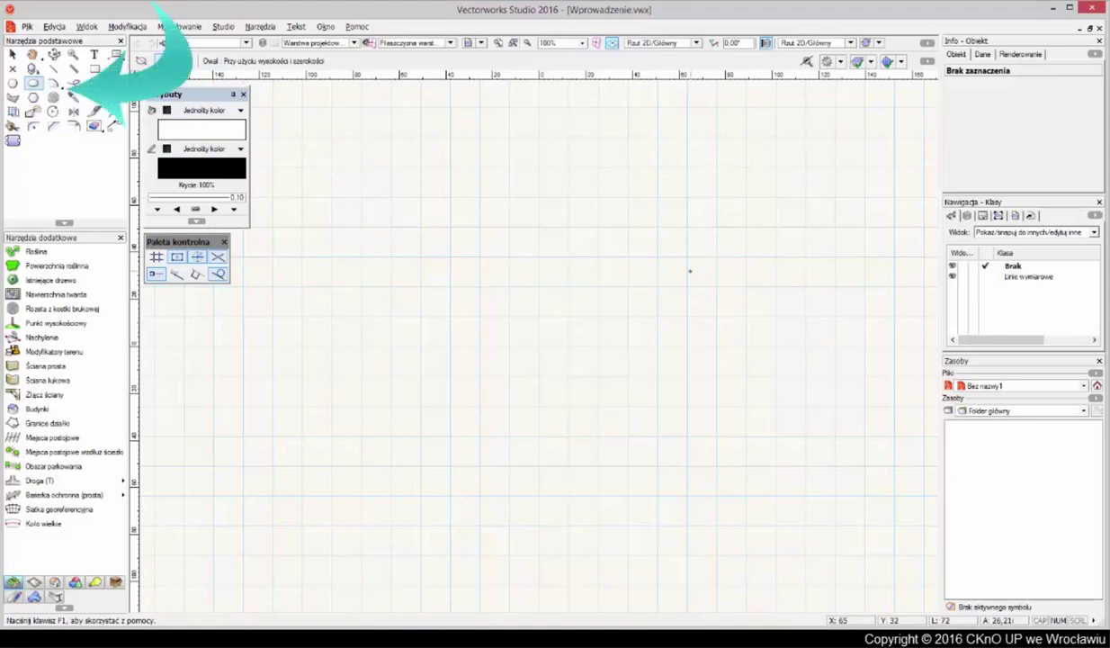
key(3)
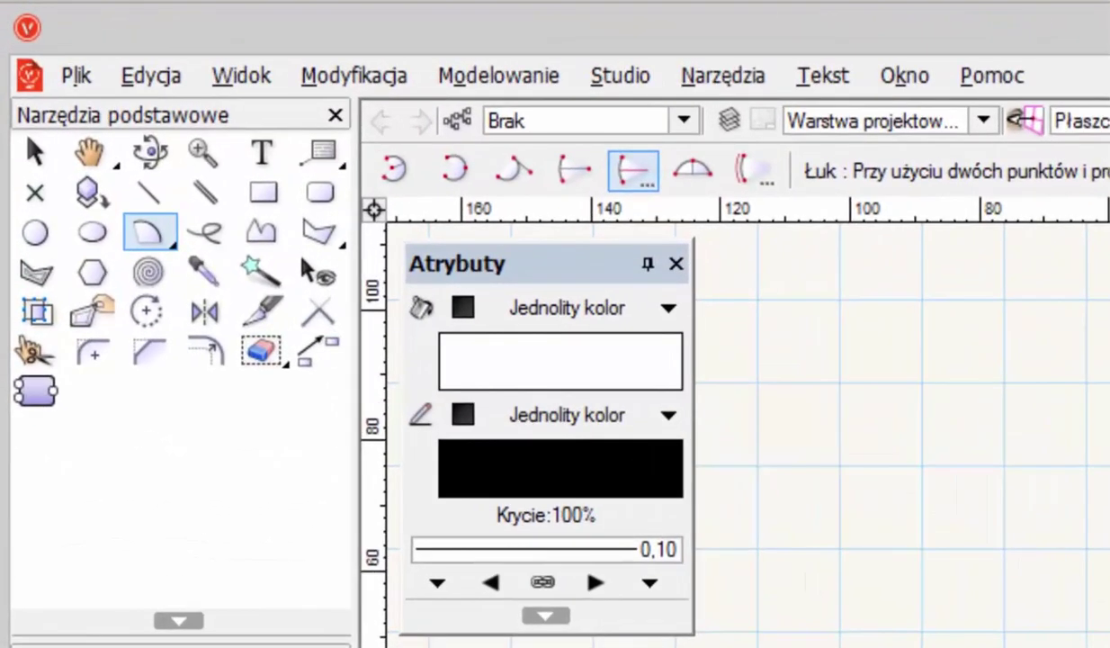
click(145, 236)
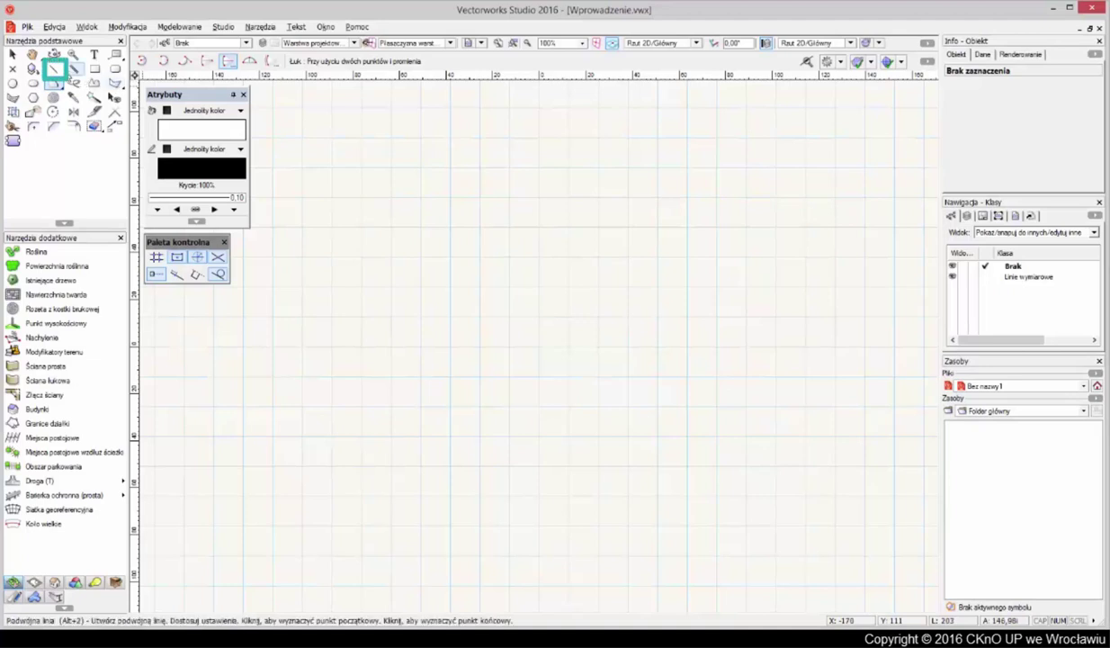
Draw an angle-constrained line rising at 30° in the upper part of the drawing, about 25 units across and 14 up
click(54, 68)
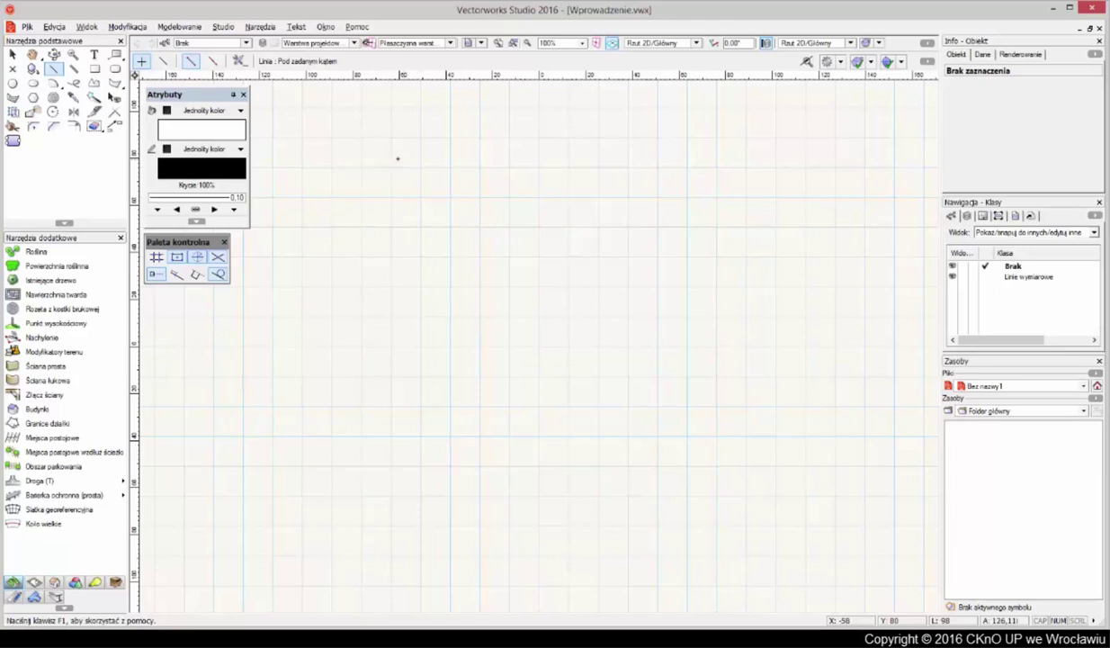
click(349, 169)
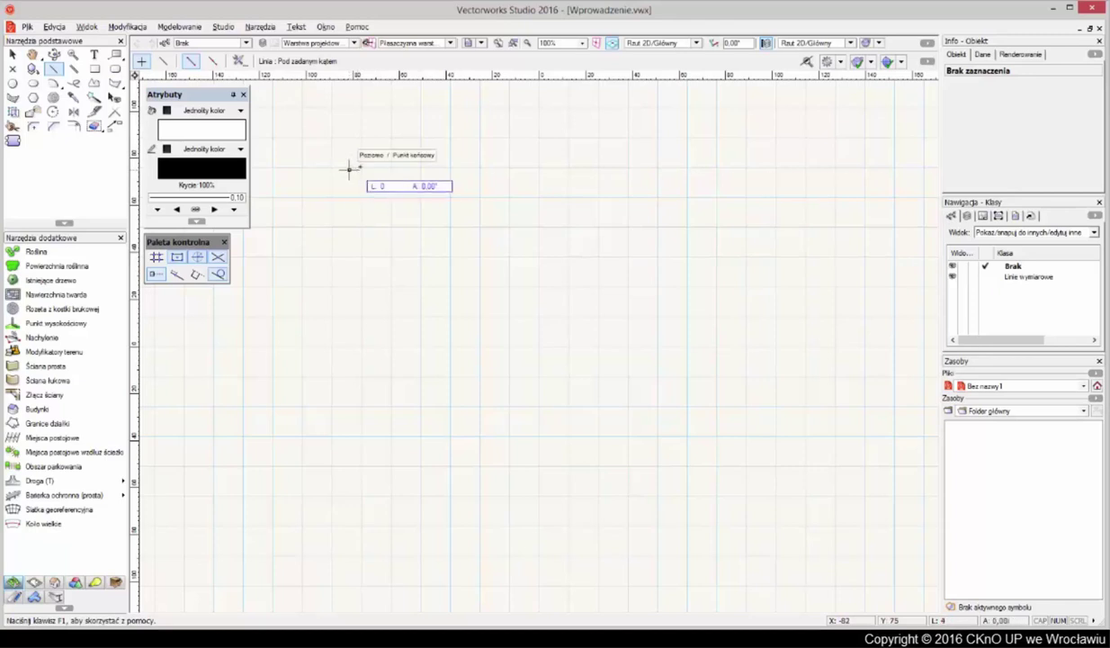
click(407, 136)
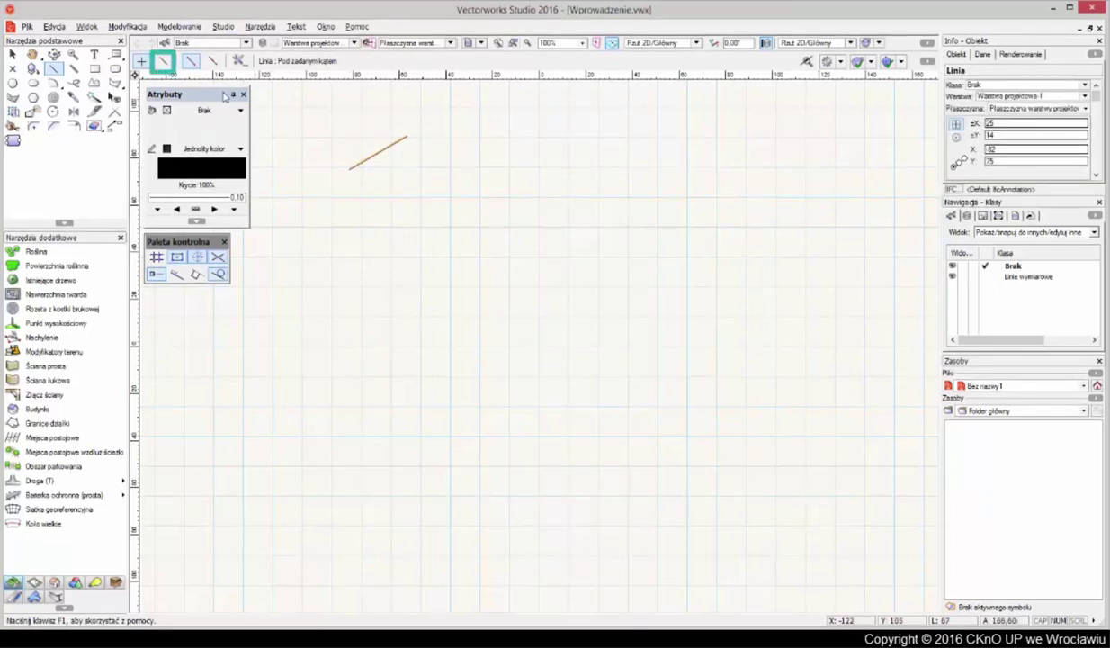
Draw a free-angle line about 35 units long at about -15° below the first, and a centre-point line beside them spanning about 24 by 24
click(163, 61)
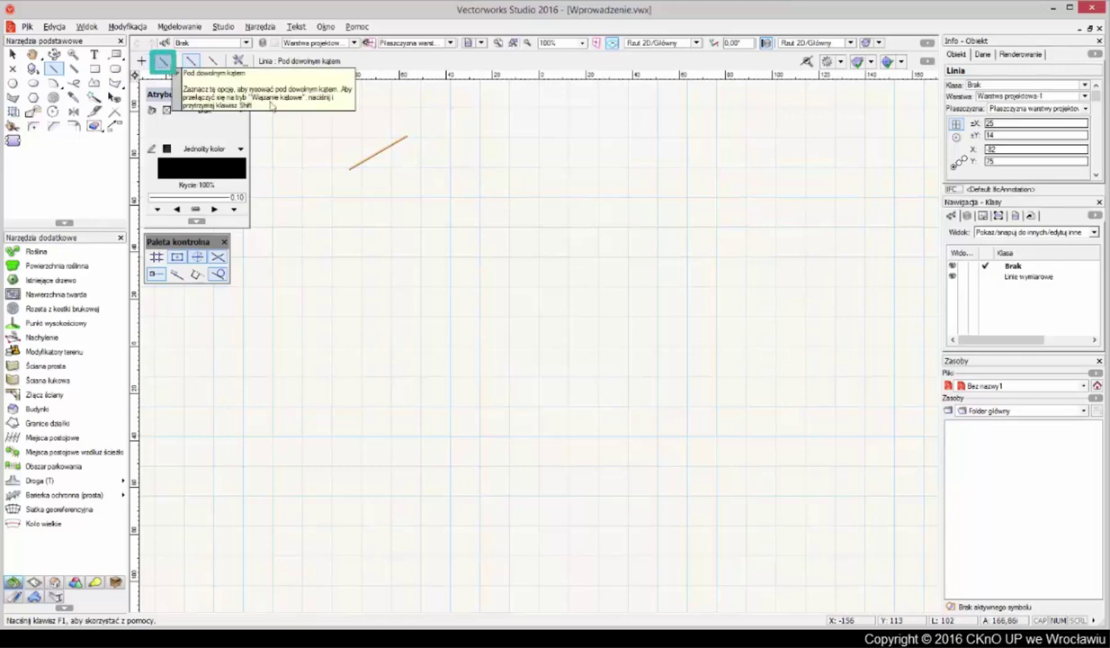
click(361, 178)
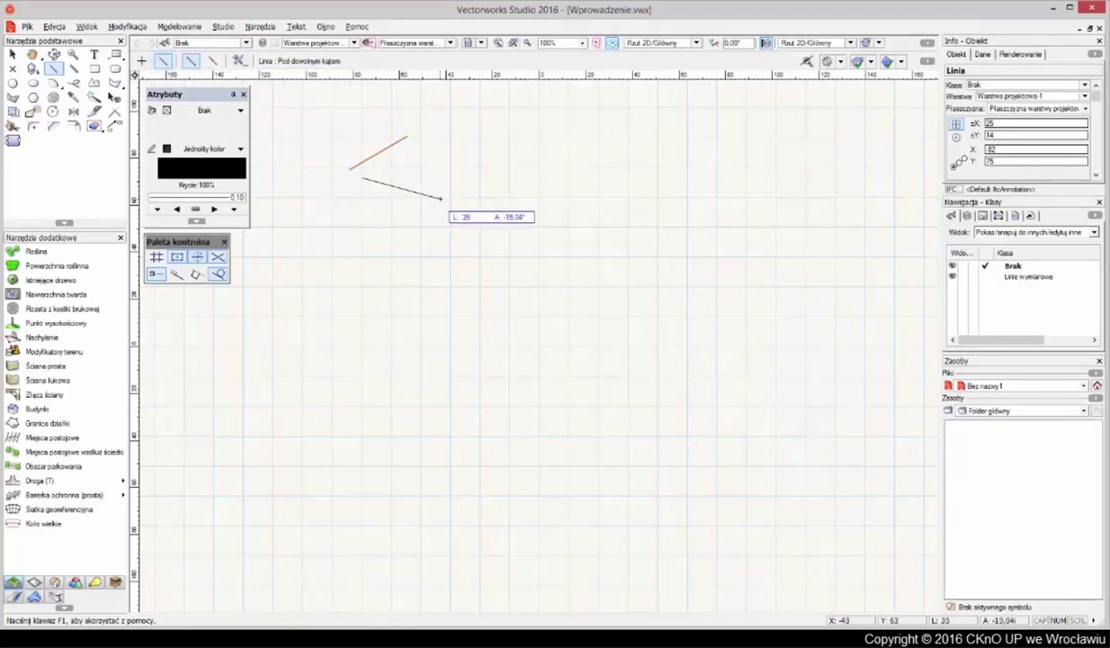
click(440, 198)
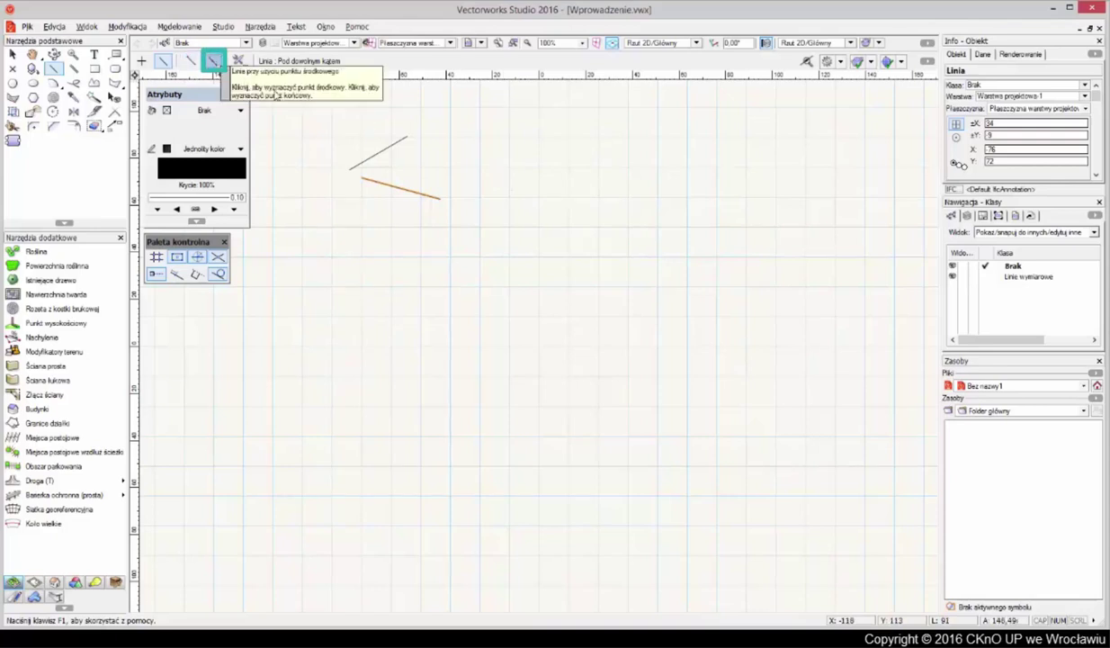
click(450, 150)
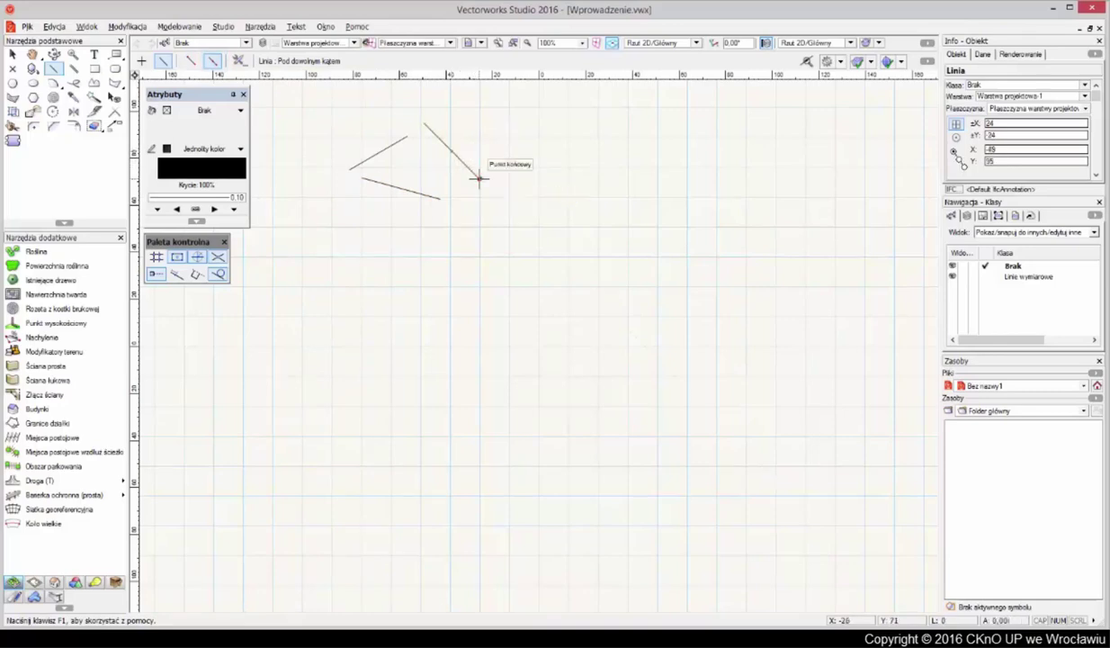
click(478, 178)
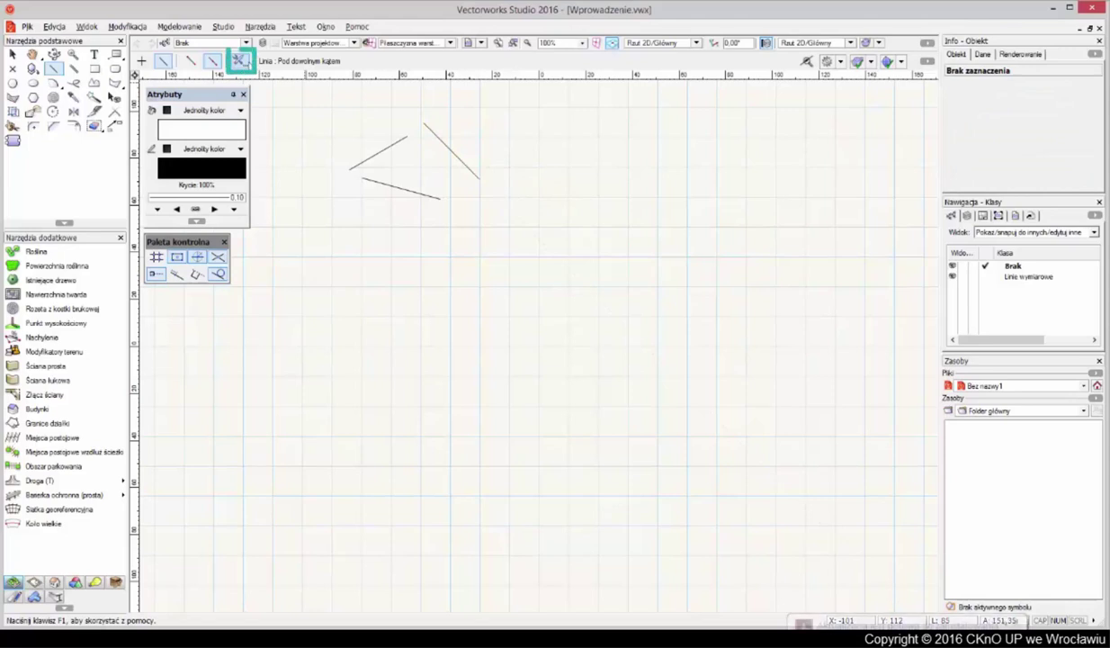
Examine the Line tool's scale setting and the Double Line tool's spacing, output type and component settings
click(238, 60)
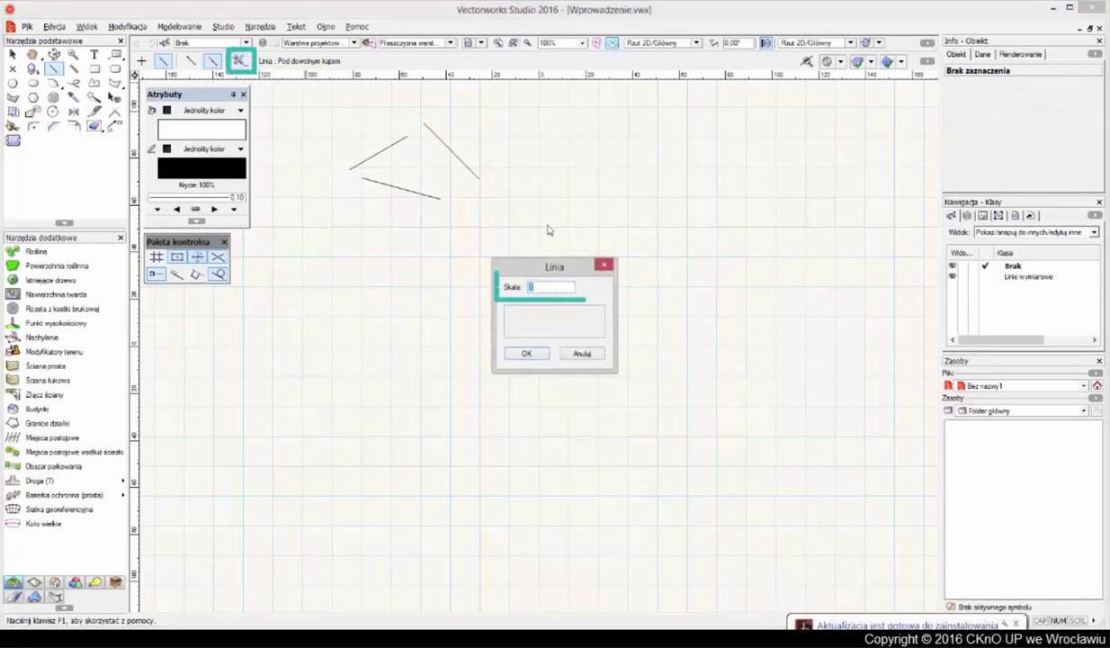
click(602, 267)
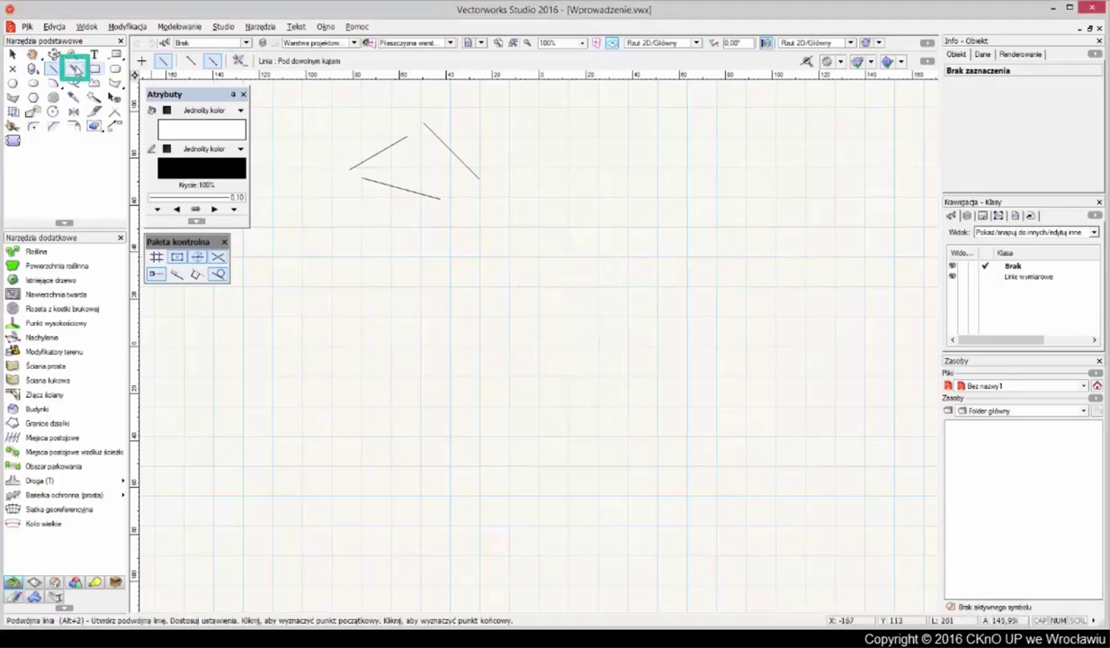
click(76, 69)
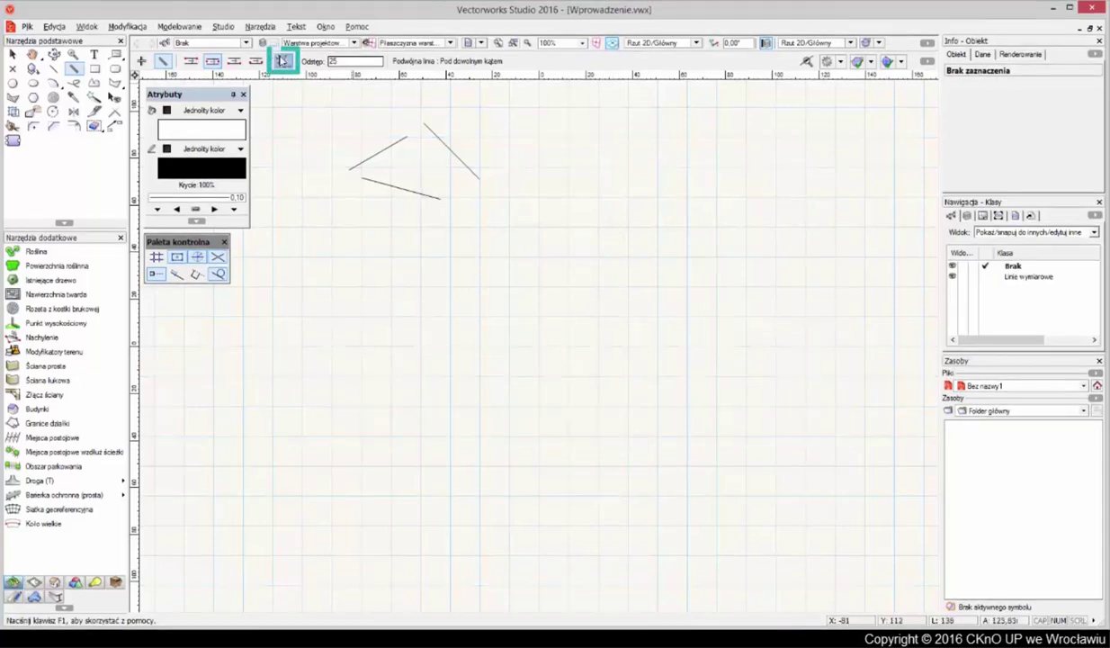
click(283, 60)
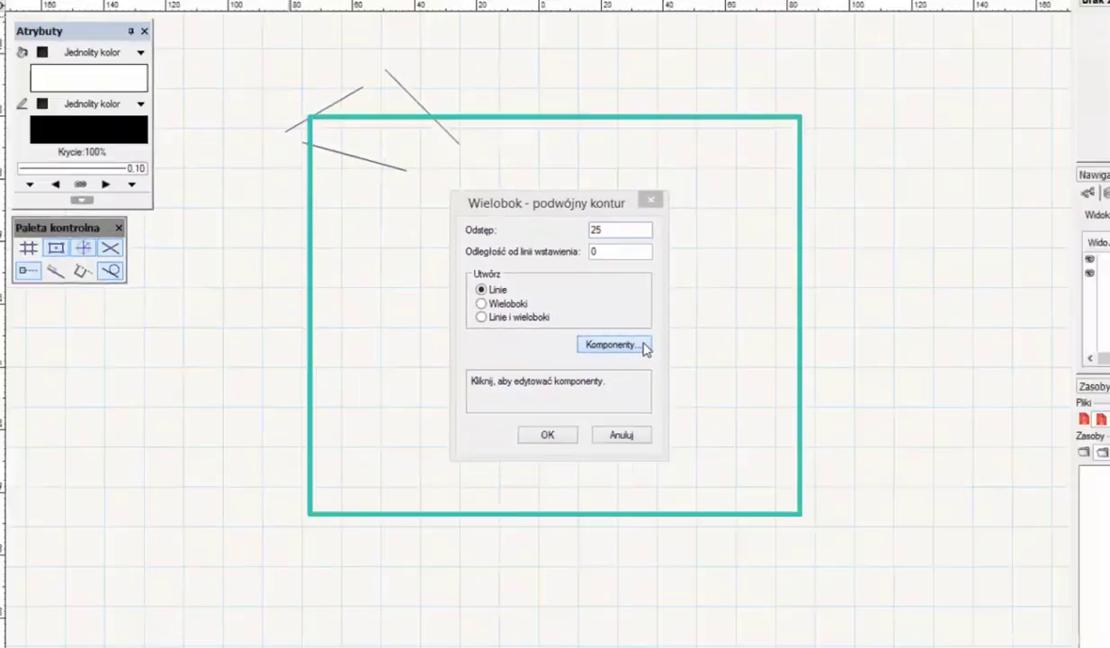
click(641, 343)
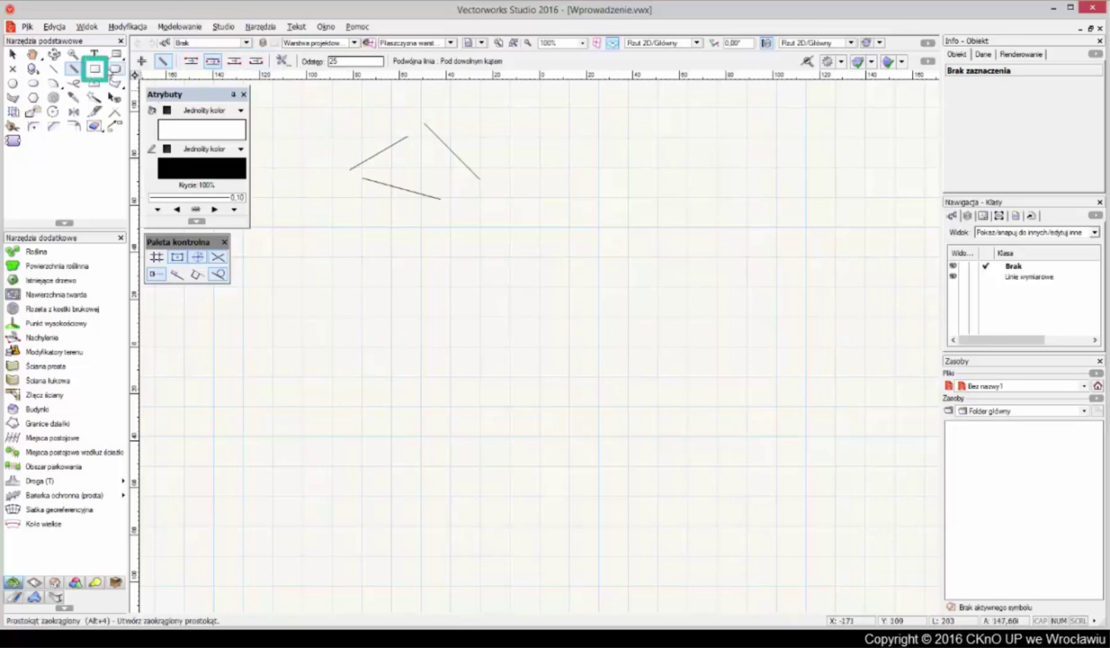
Draw a rectangle by its diagonal below the lines, about 32 wide and 19 high
click(96, 69)
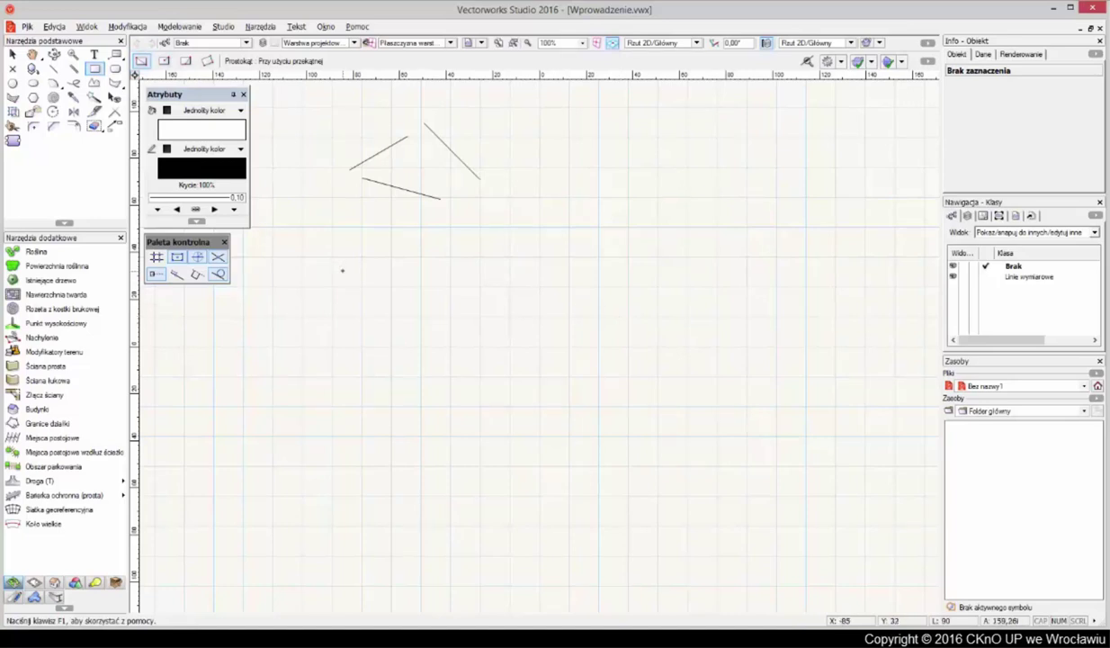
click(342, 270)
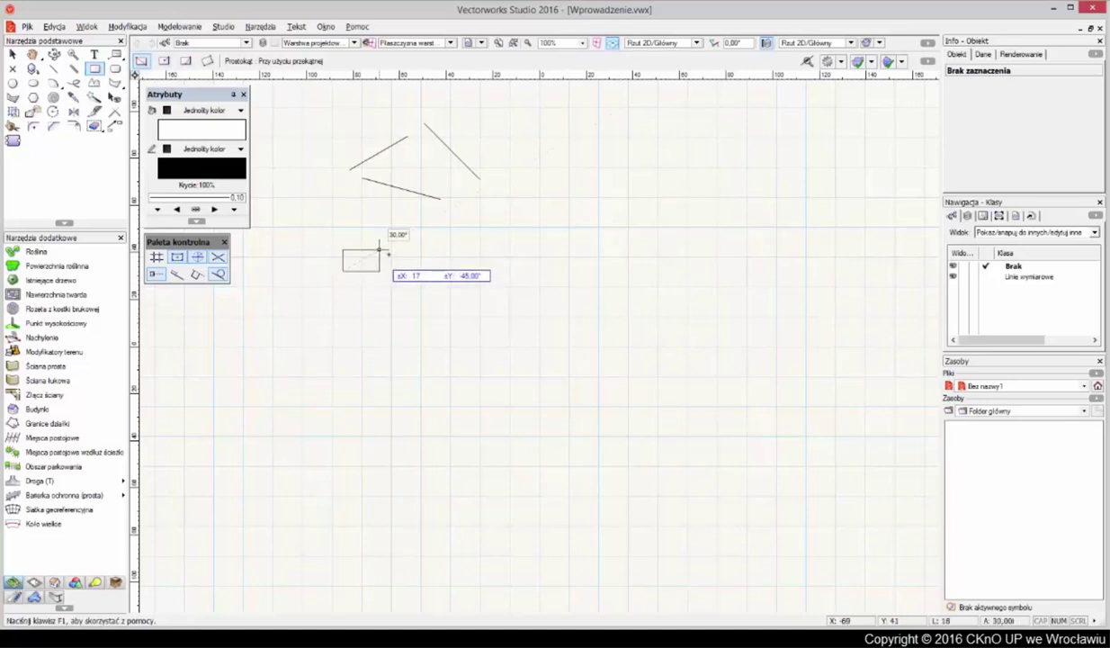
click(418, 228)
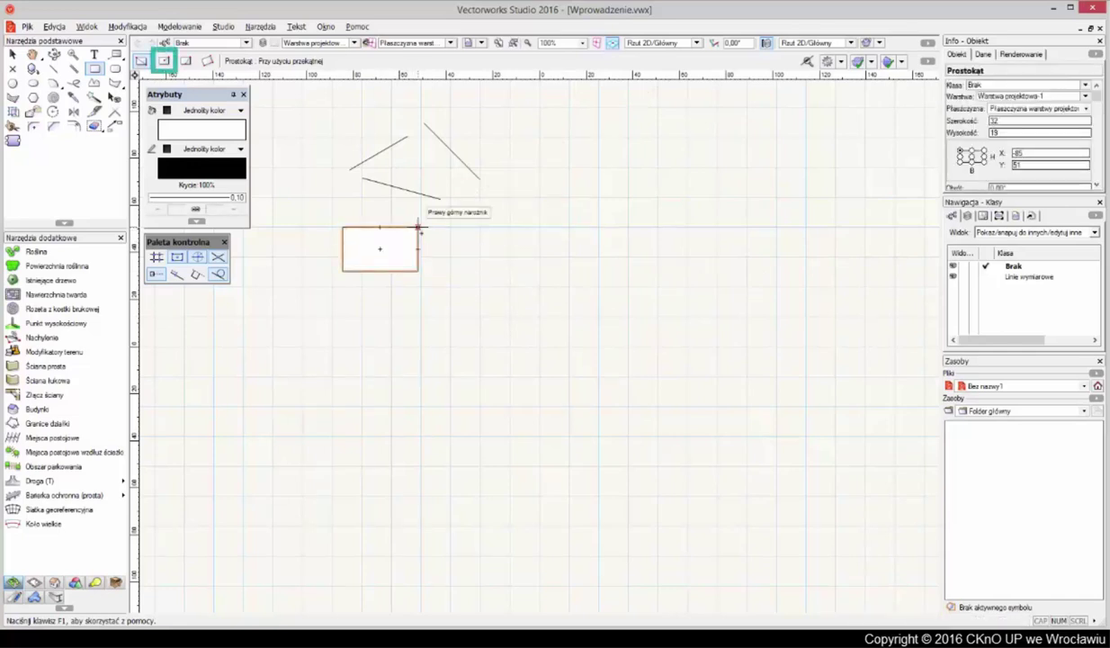
Draw a second rectangle from its centre point beside the first, about 35 wide and 20 high
click(164, 60)
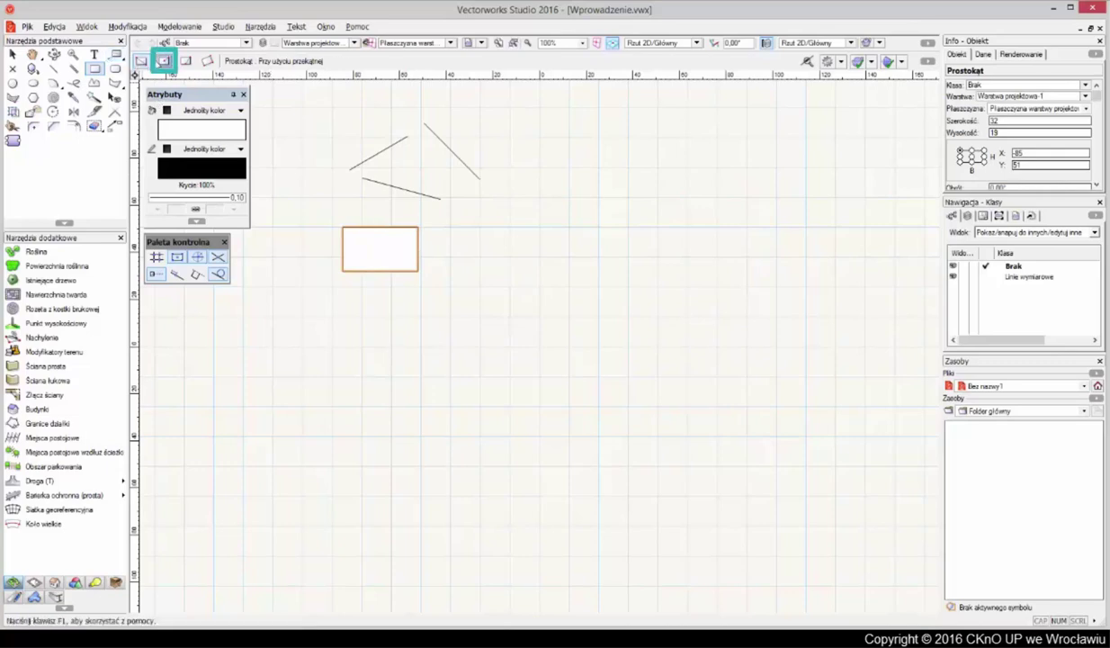
click(478, 250)
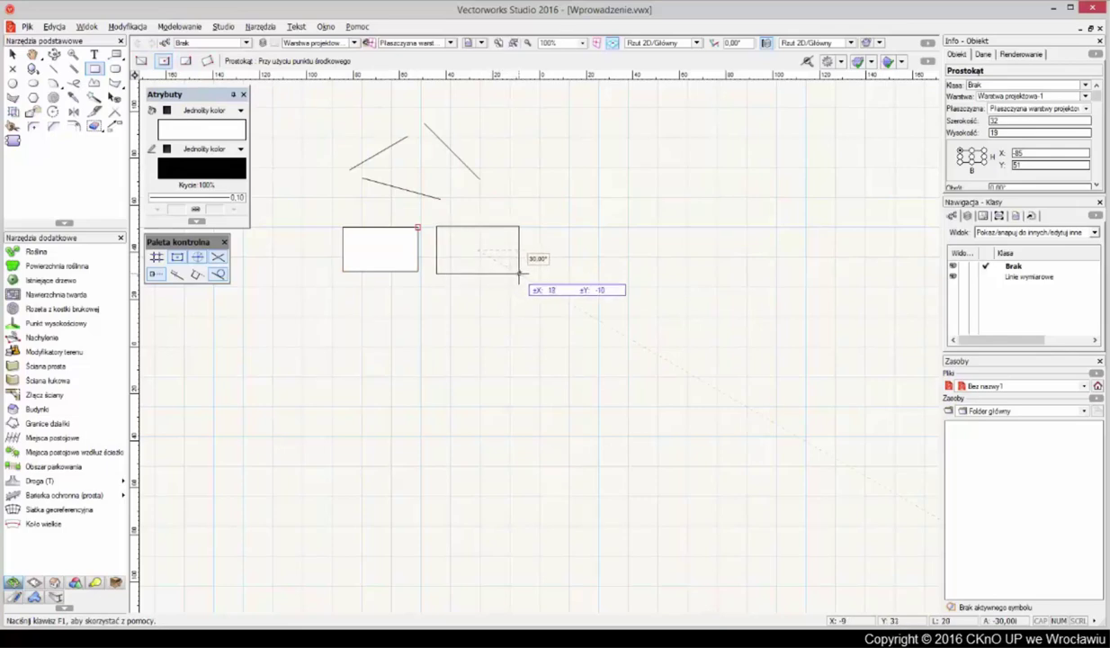
click(519, 273)
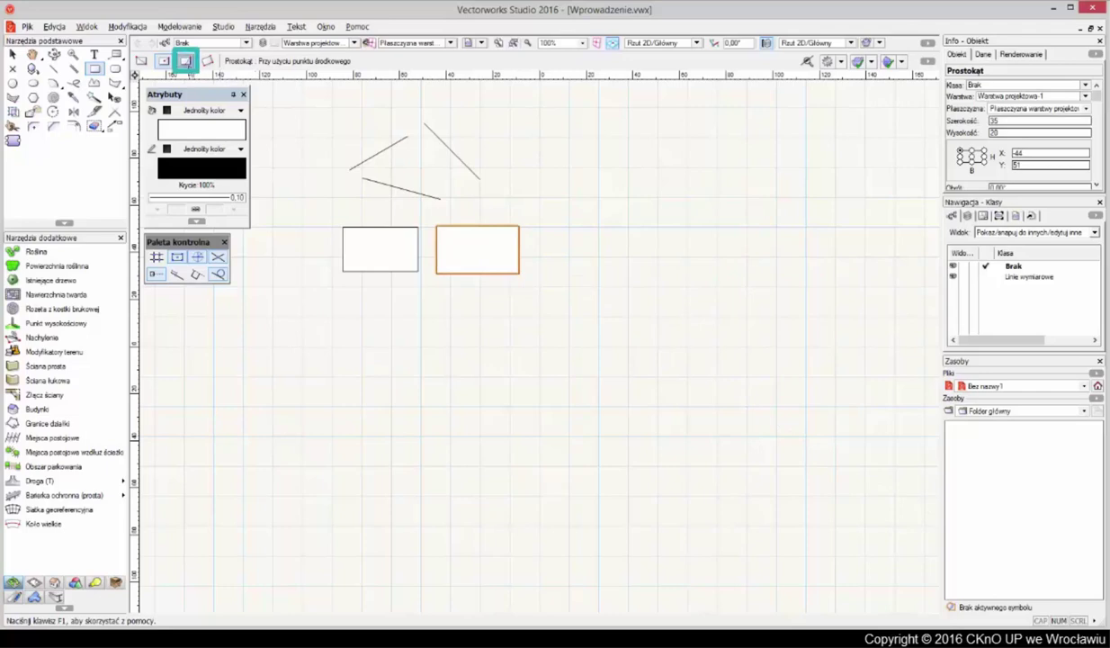
Draw a third rectangle from an edge midpoint to an opposite corner, about 63 wide and 18 high, continuing the row
click(185, 60)
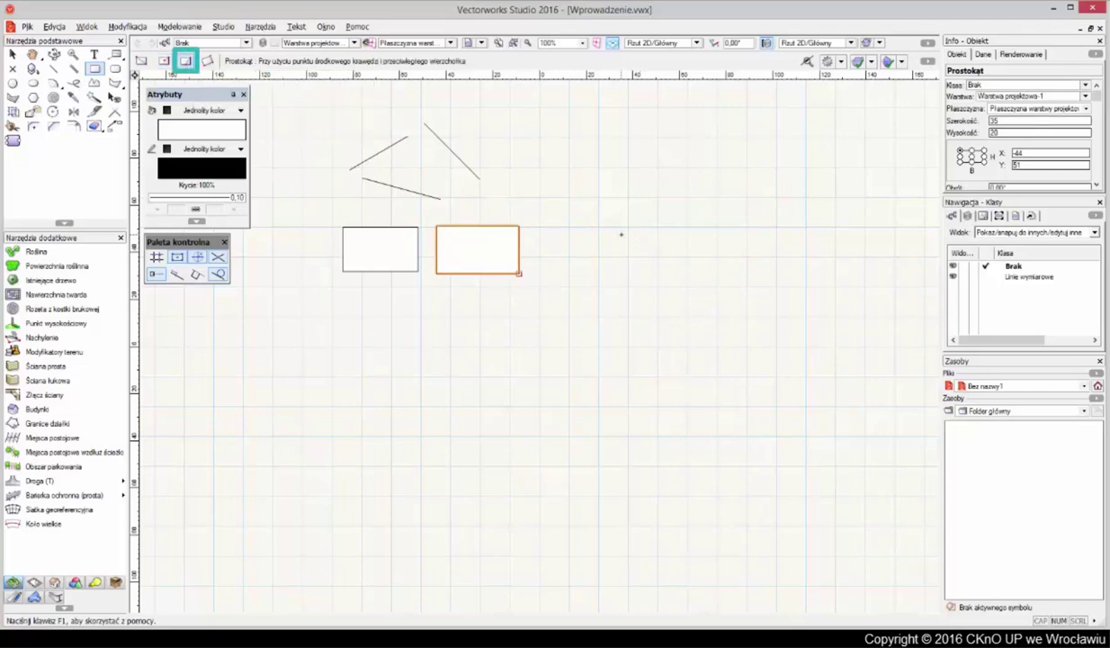
click(620, 232)
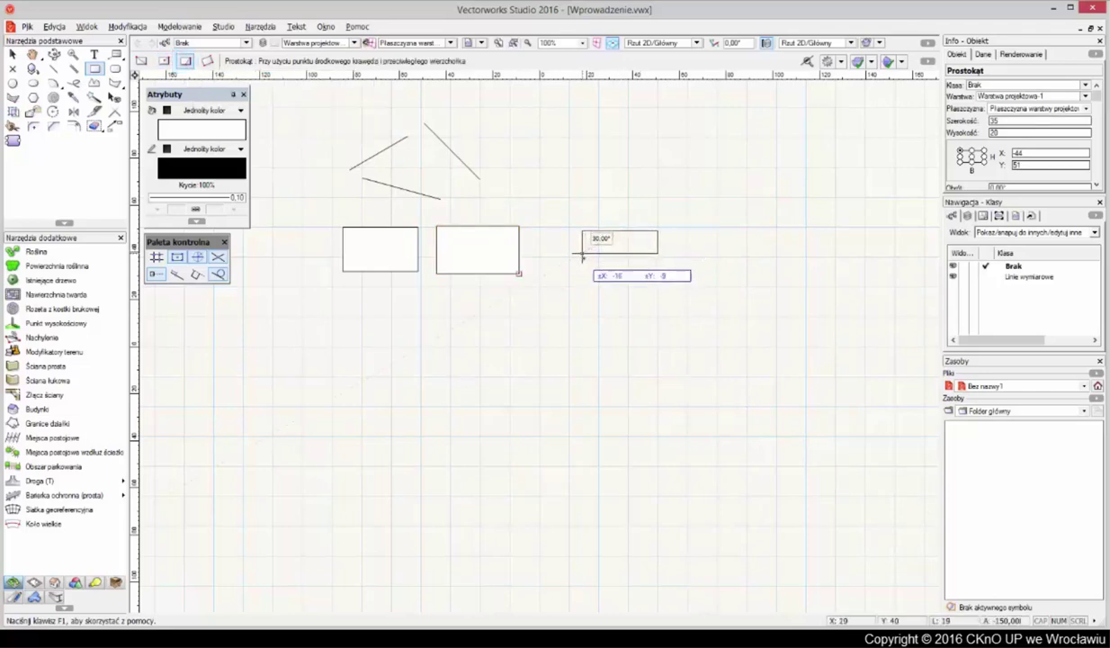
click(546, 272)
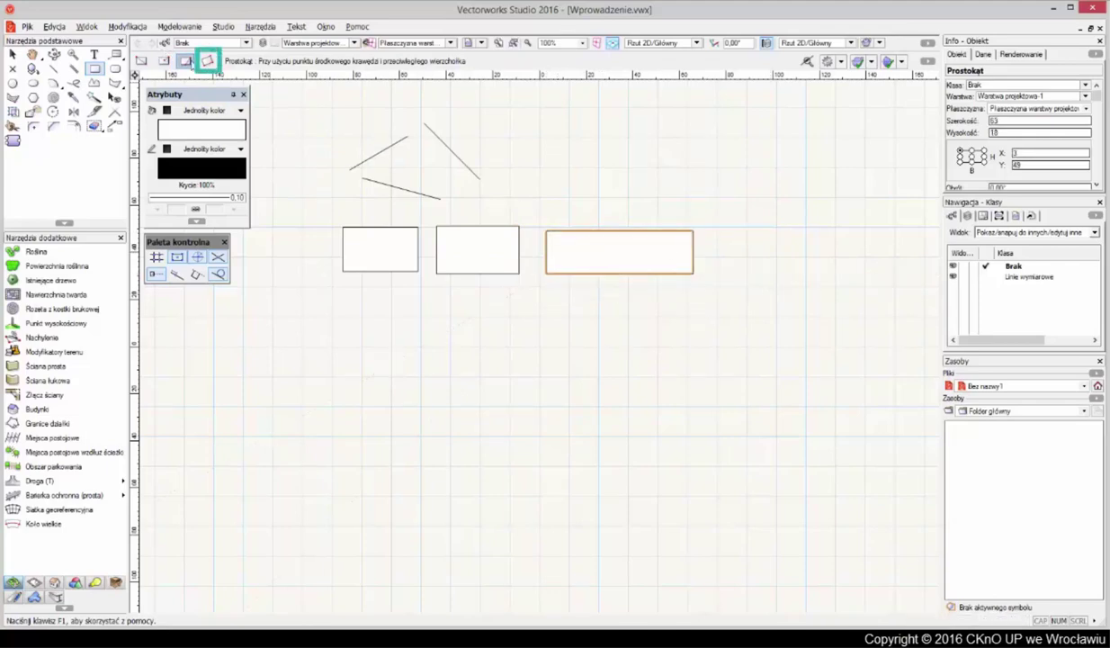
Draw a rotated rectangle at the end of the row, with a base about 15 long at -30° and sides about 23, and deselect it
click(208, 61)
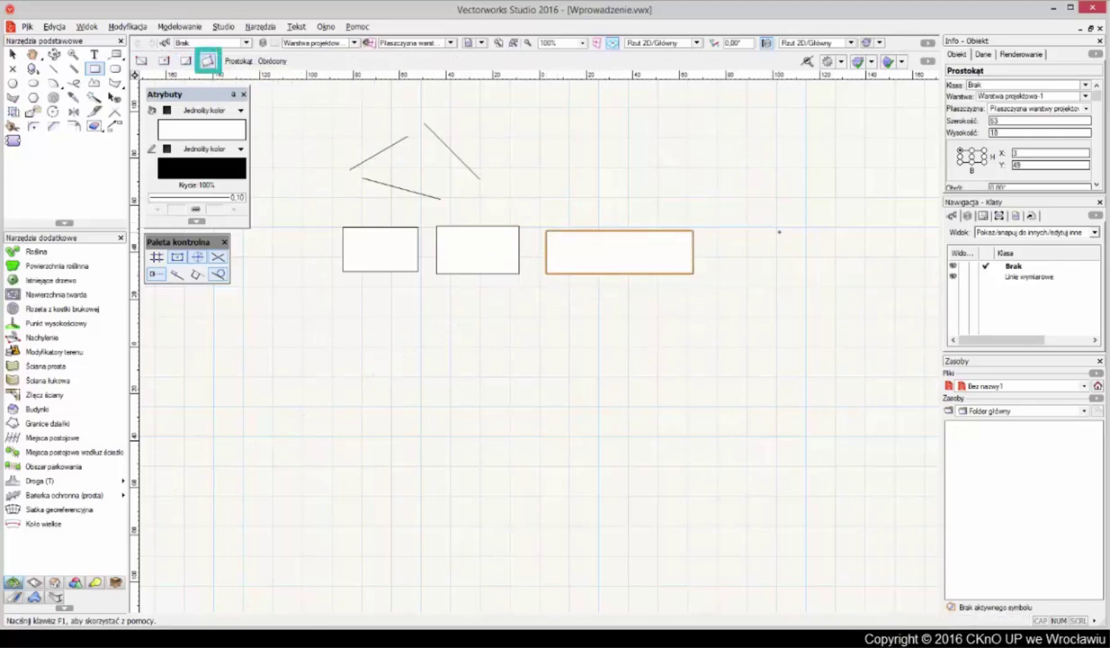
click(756, 224)
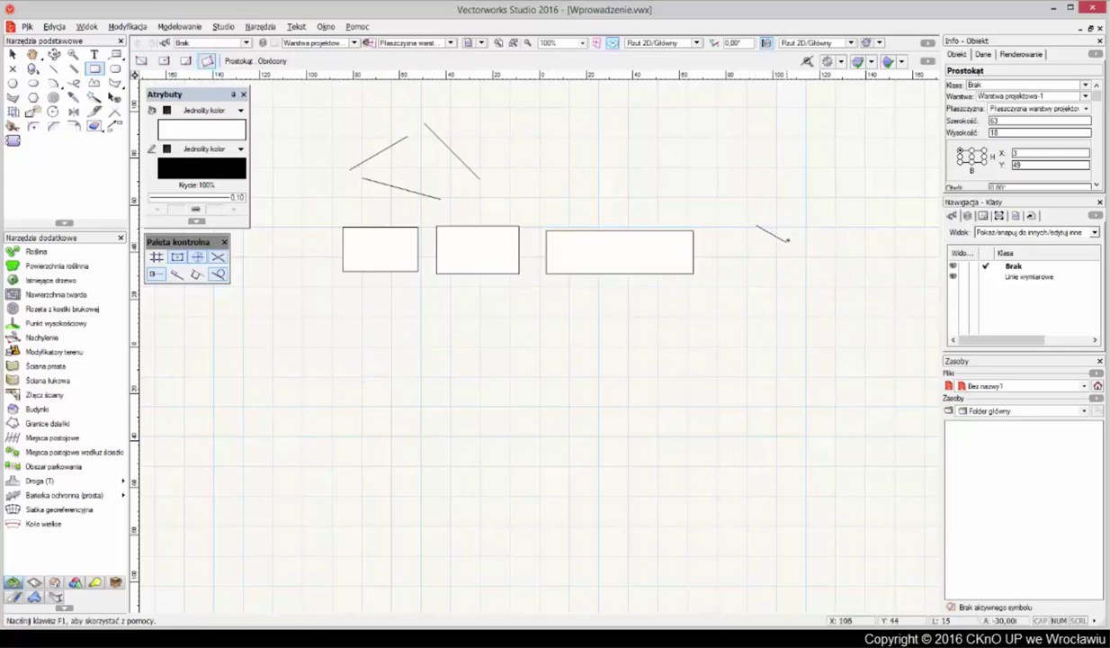
click(785, 241)
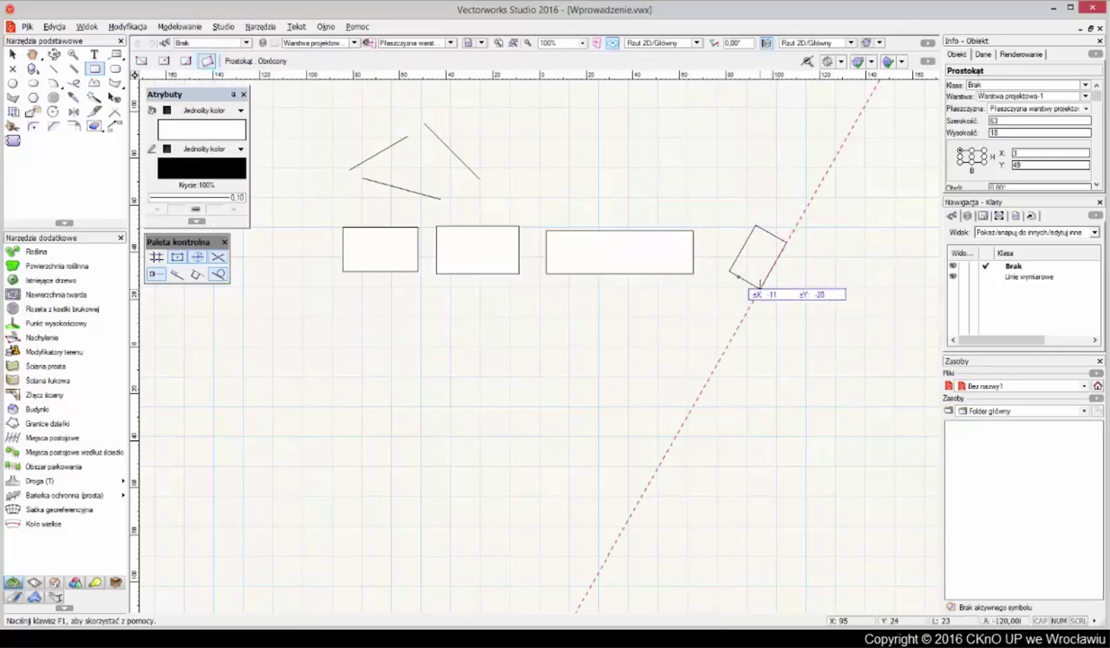
click(739, 275)
click(489, 323)
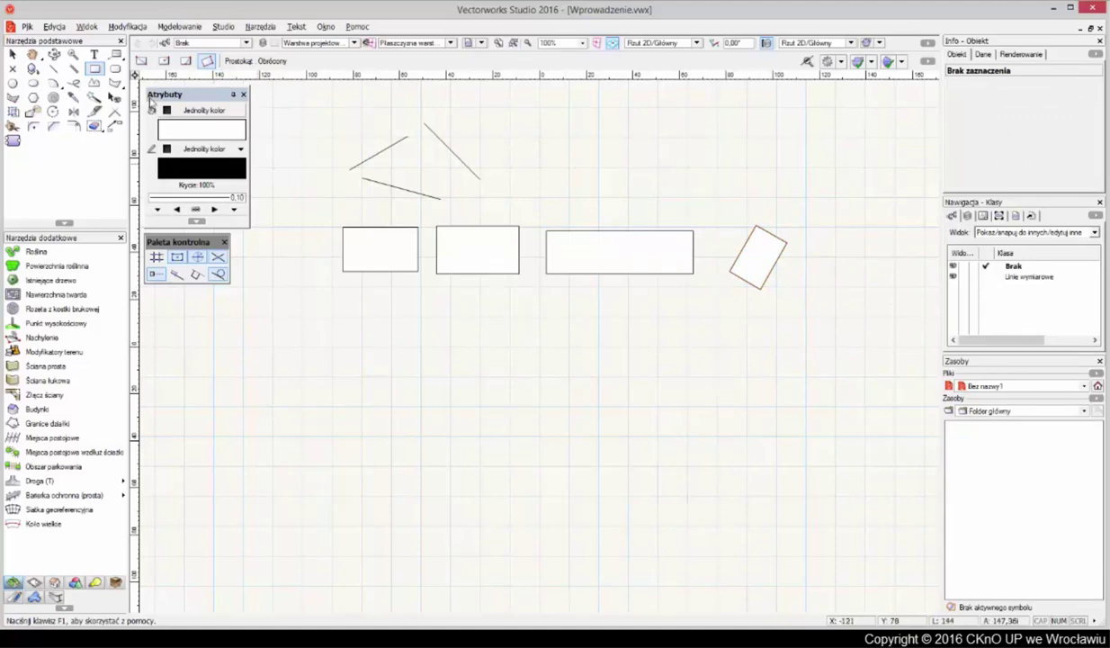
Draw a rounded rectangle by its diagonal below the first rectangle, about 29 wide and 17 high, with proportional corner rounding
click(115, 69)
click(116, 70)
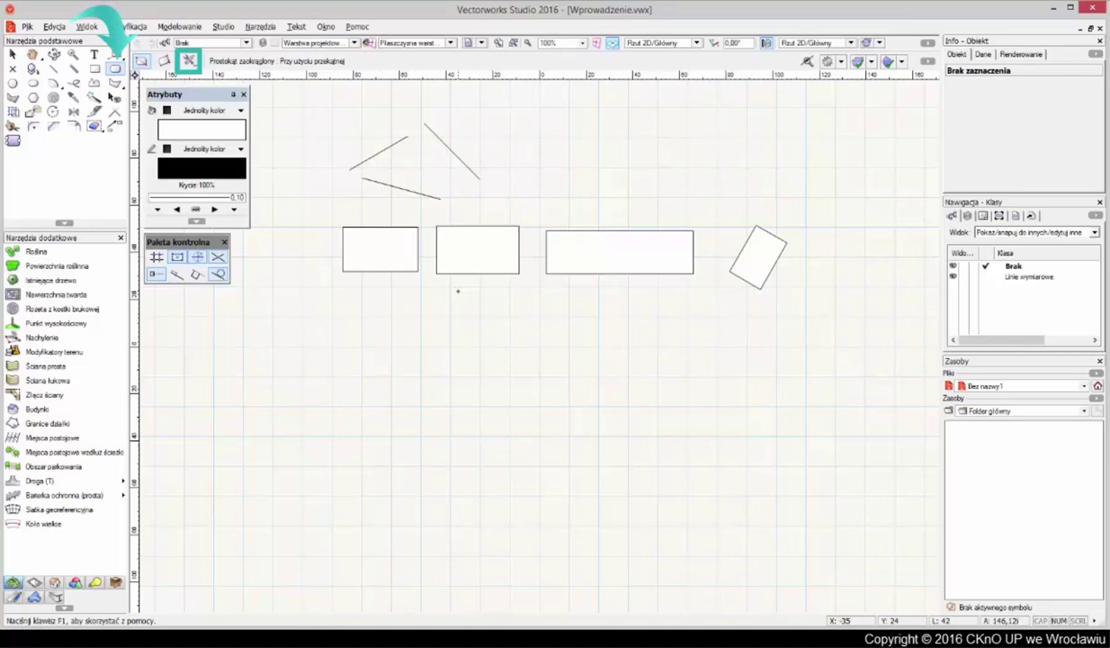
click(189, 61)
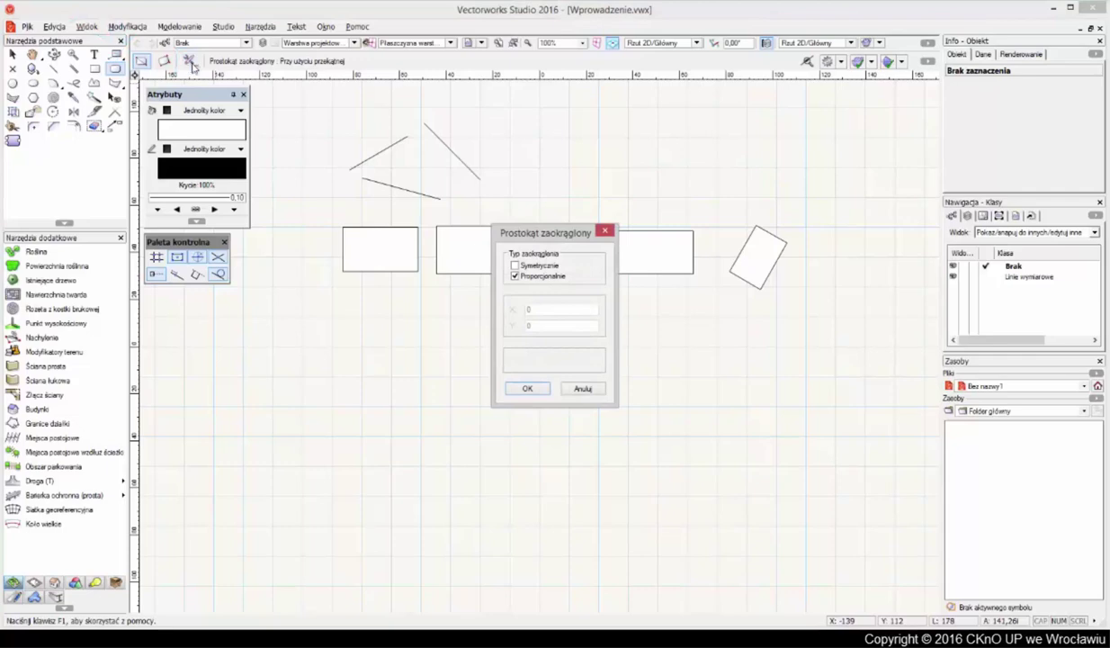
click(540, 392)
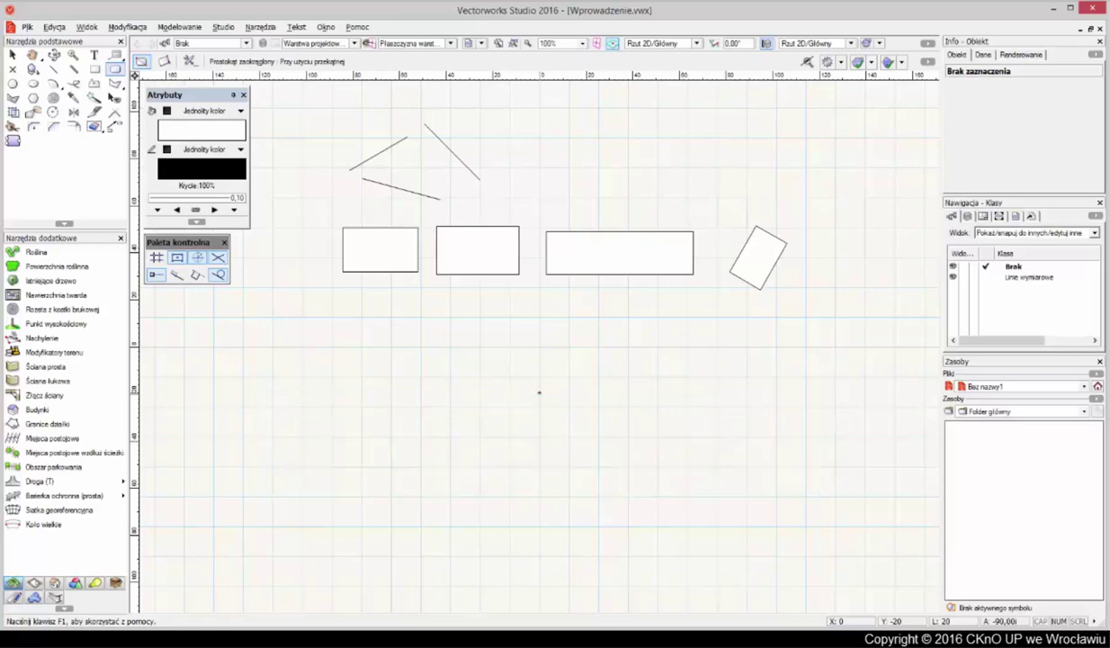
click(350, 303)
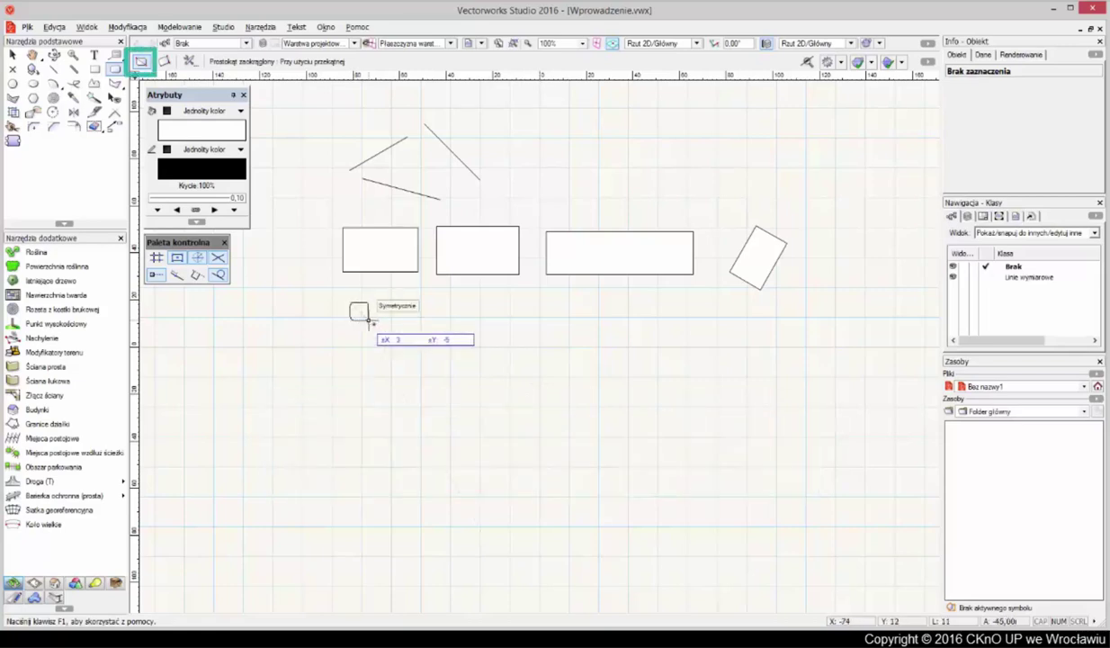
click(416, 340)
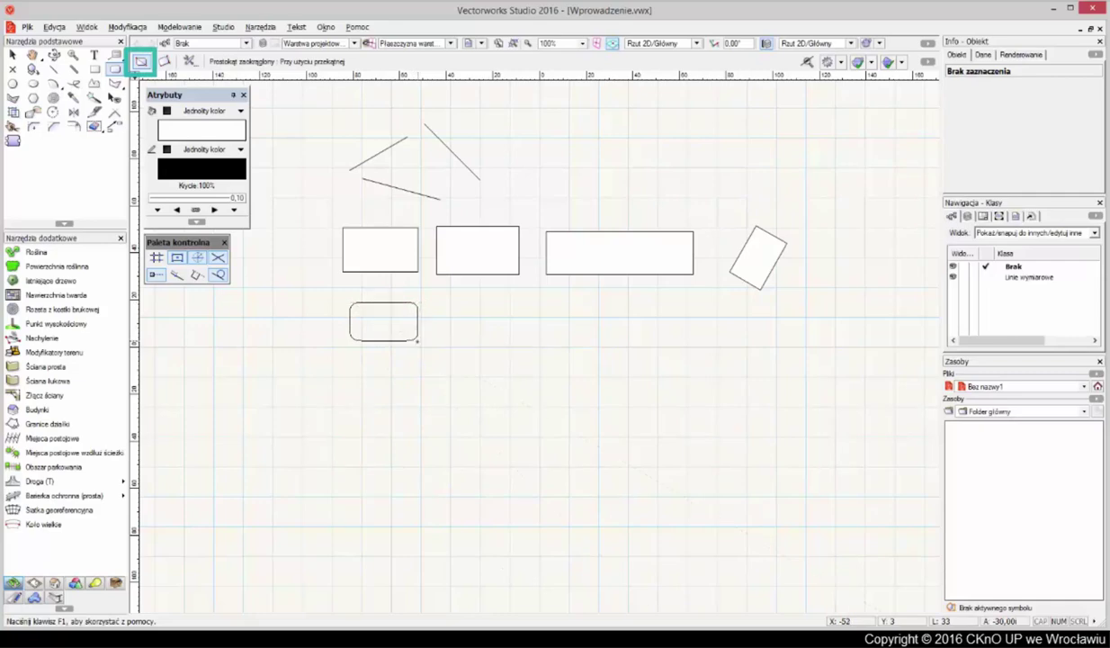
Draw a small rotated rounded rectangle beside the first rounded one, its base sloping downward, using the rotated mode
click(163, 61)
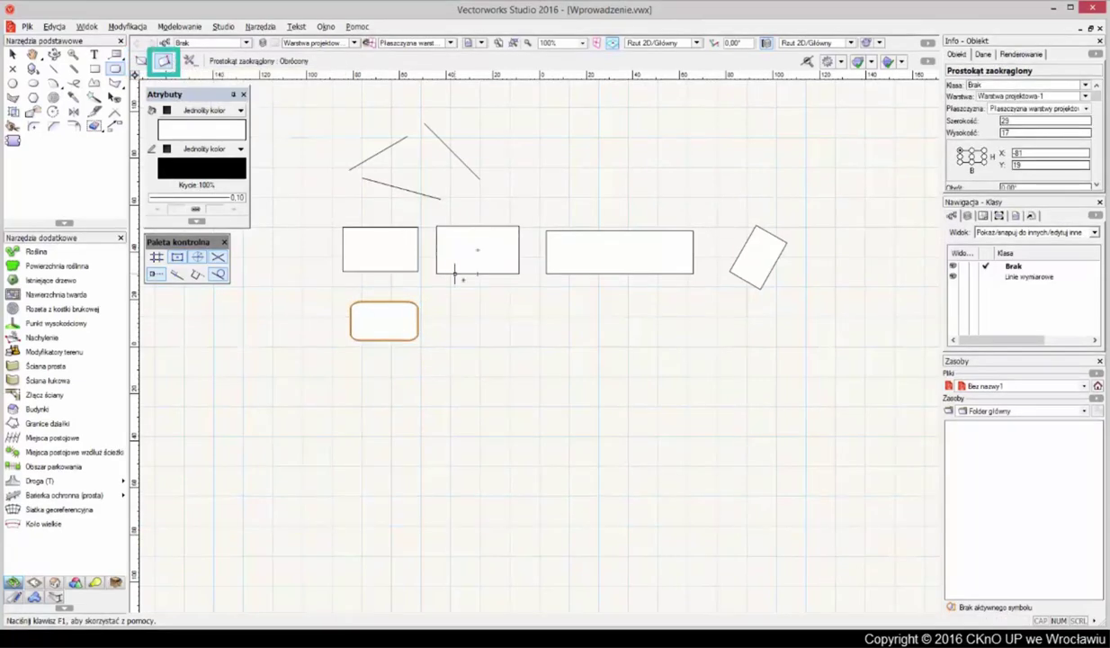
click(474, 300)
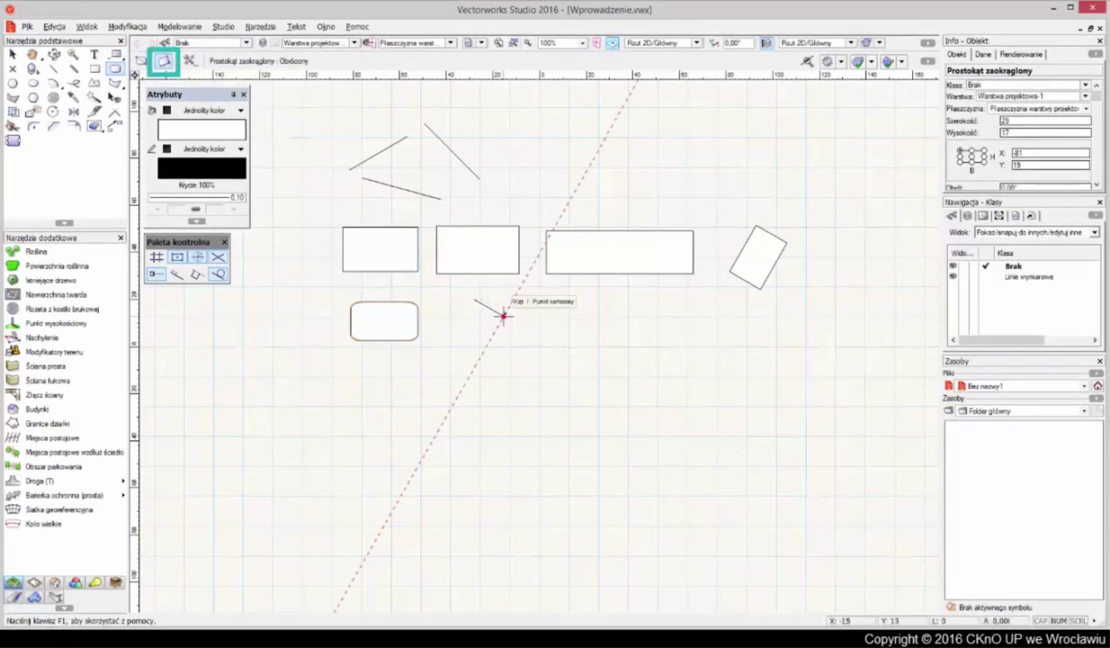
click(503, 315)
click(485, 349)
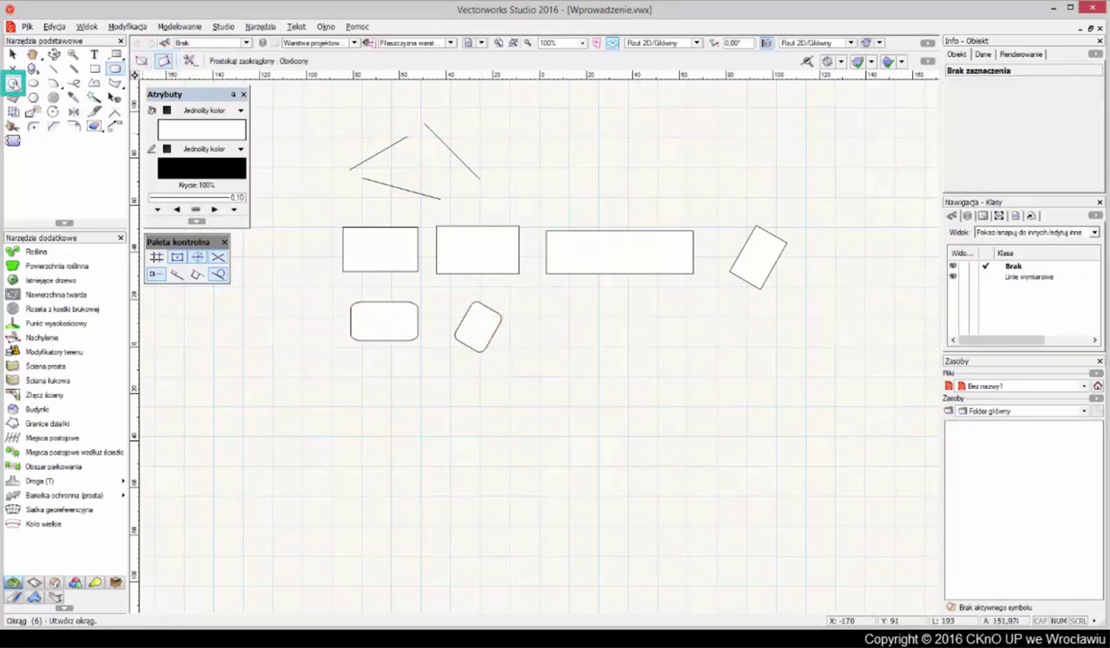
Draw a circle by radius below the first rounded rectangle, with a radius of 20
click(12, 82)
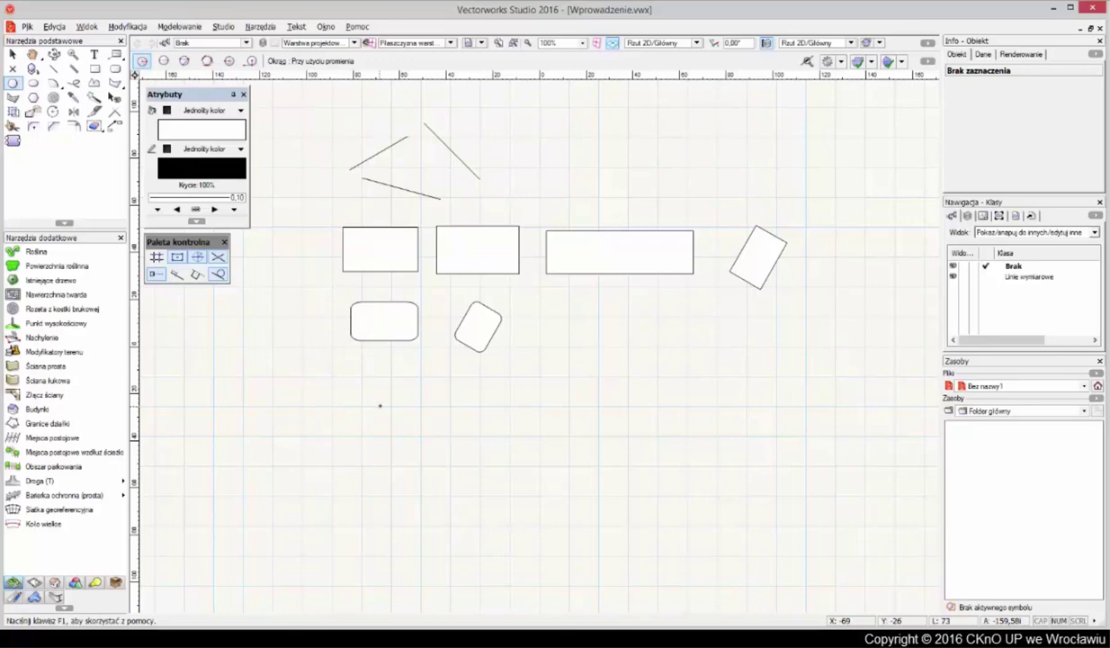
click(380, 406)
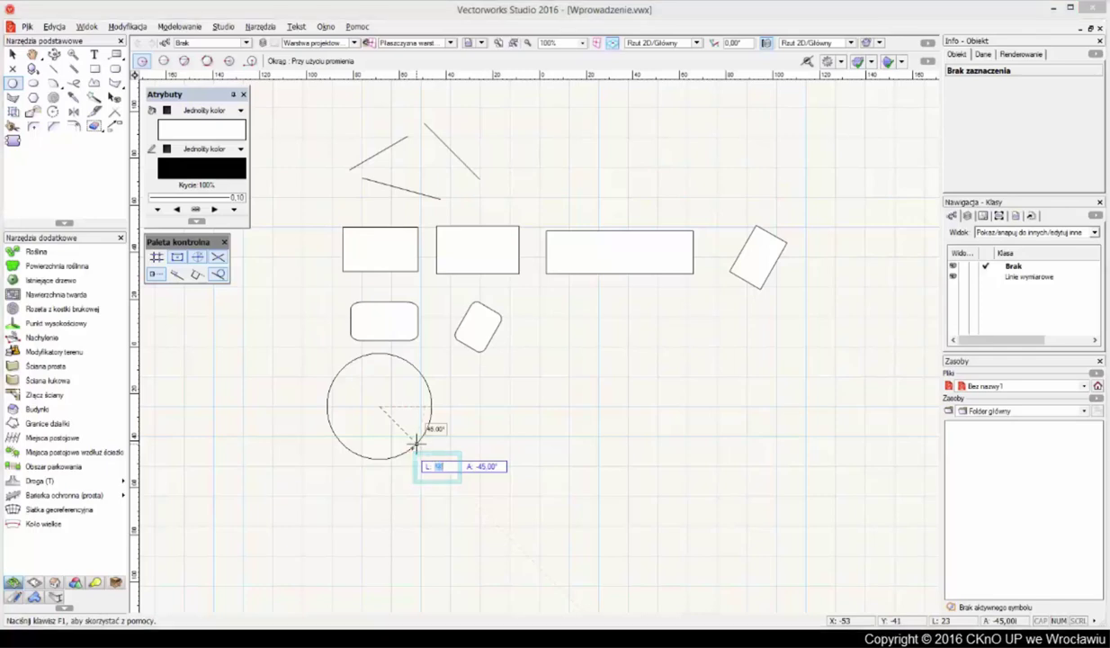
text(2)
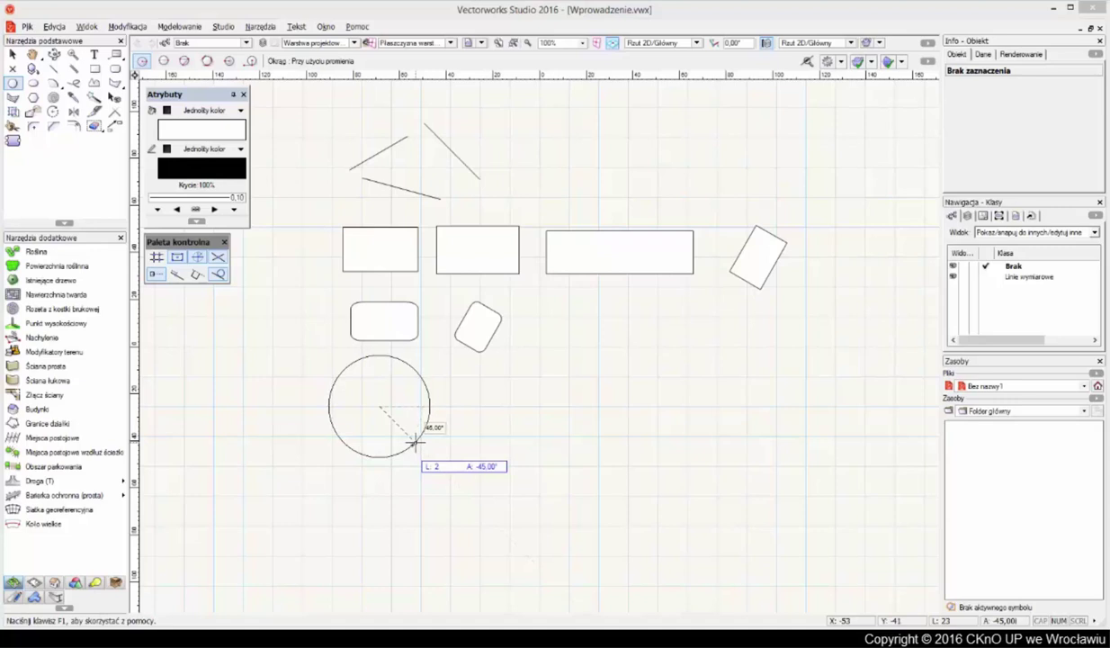
text(0)
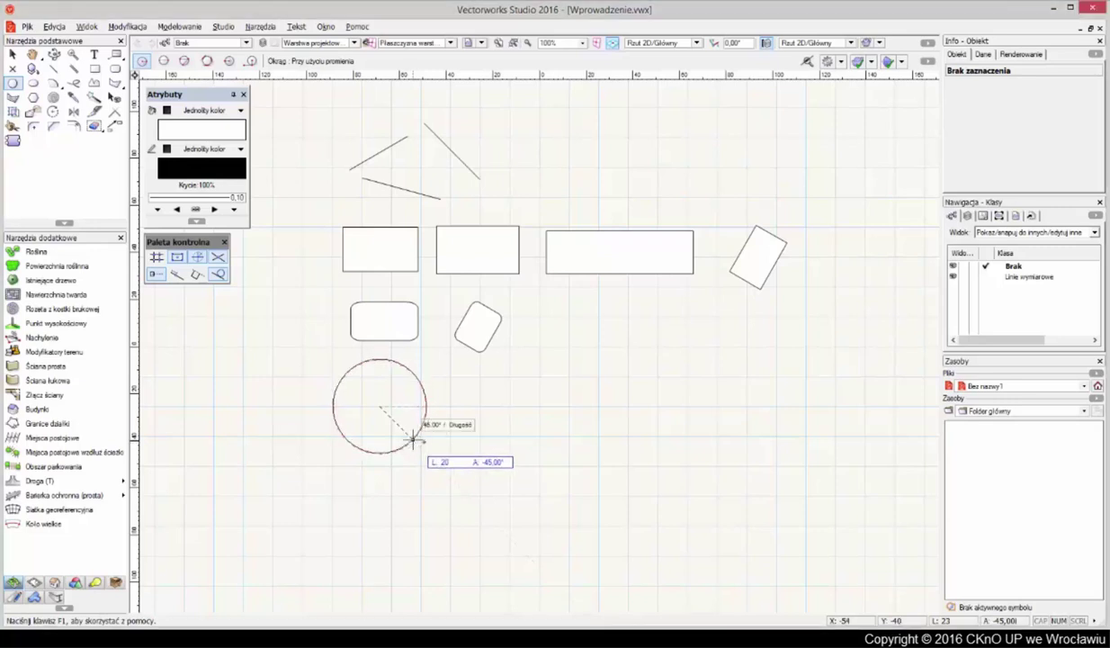
key(Return)
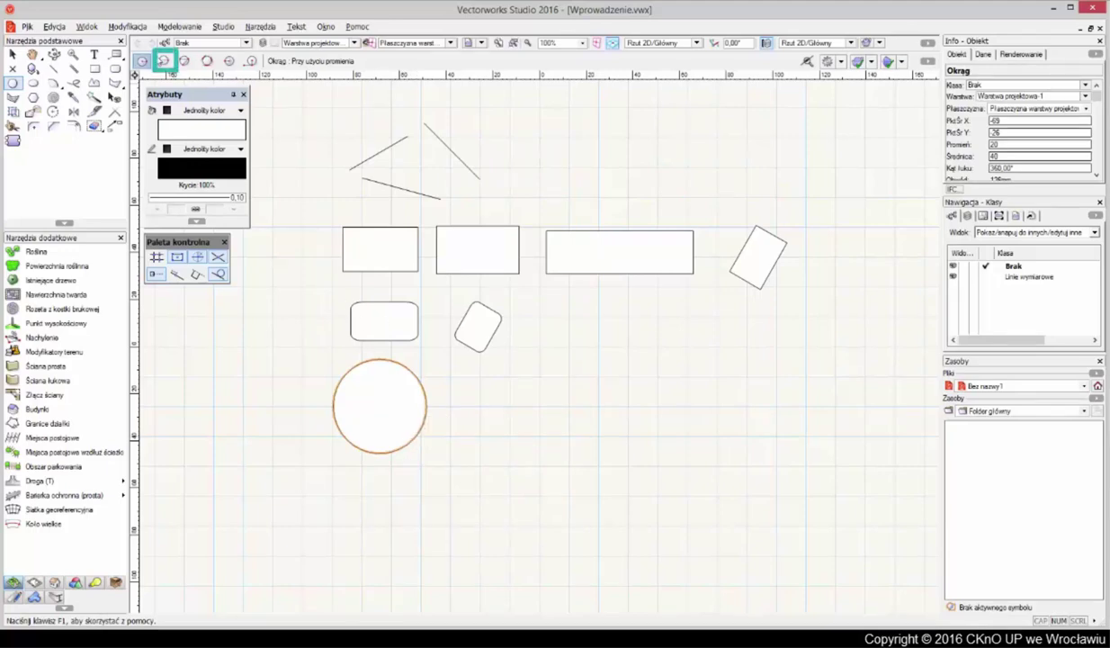
Draw a second circle by a horizontal diameter of about 23 beside the first circle
click(163, 60)
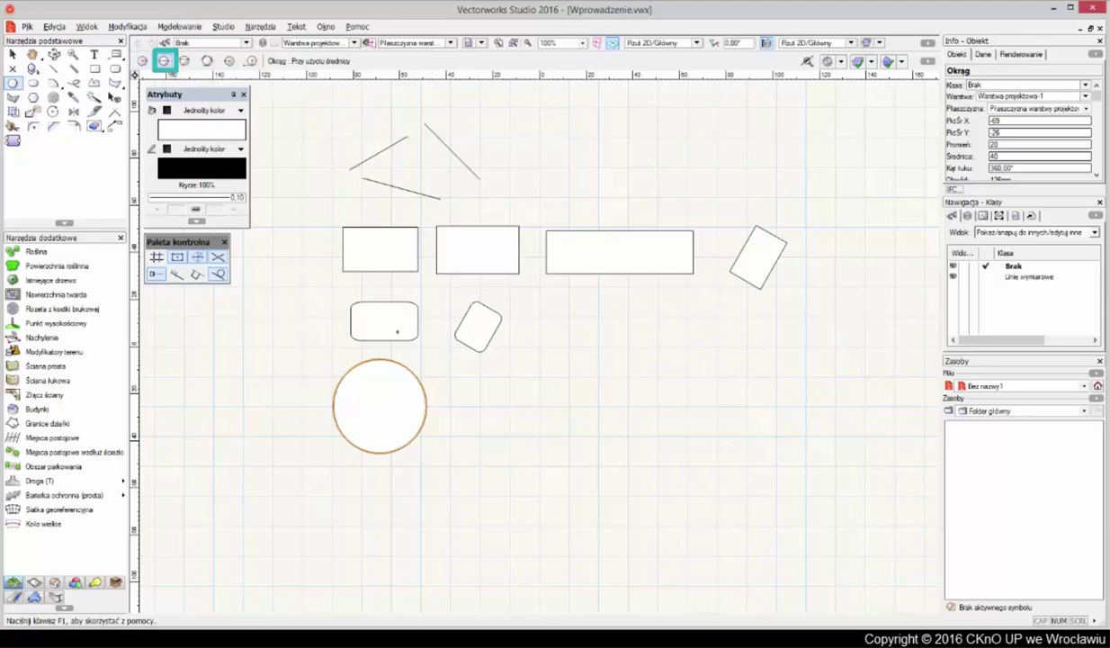
click(477, 410)
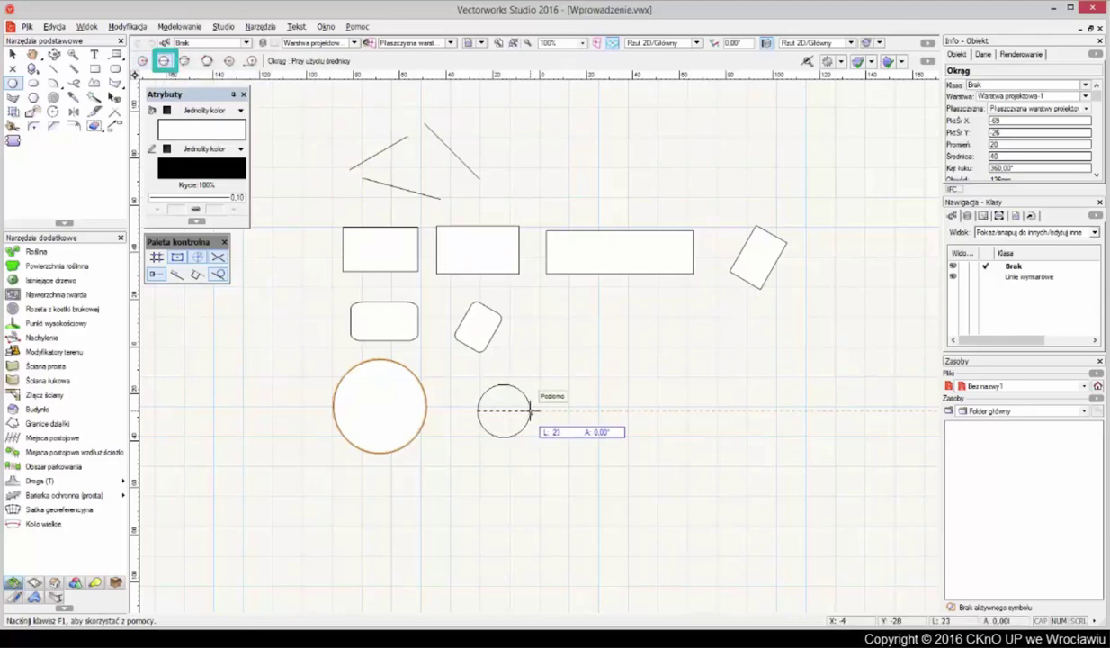
click(531, 410)
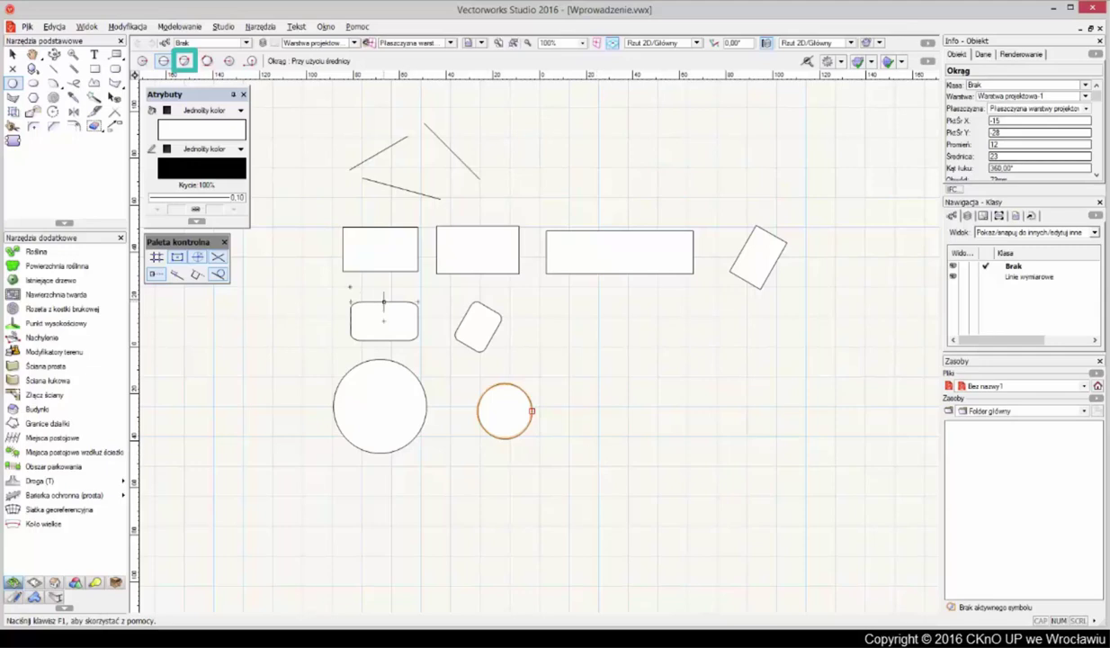
Draw a third circle through three points, about 11 in radius, continuing the row of circles
click(184, 61)
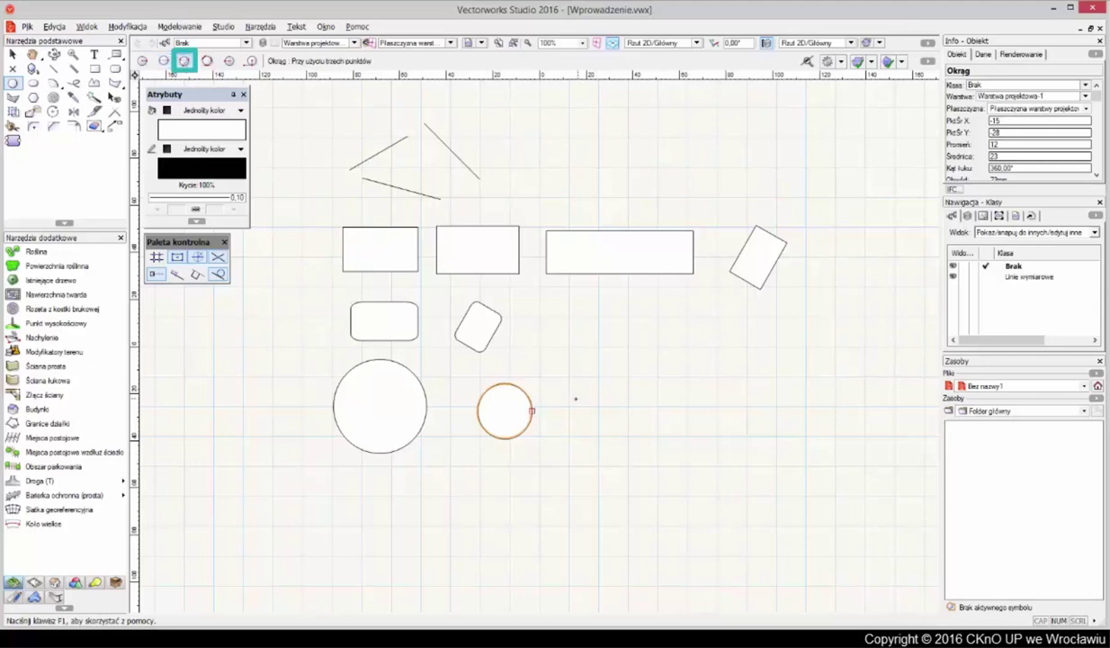
click(572, 410)
click(583, 390)
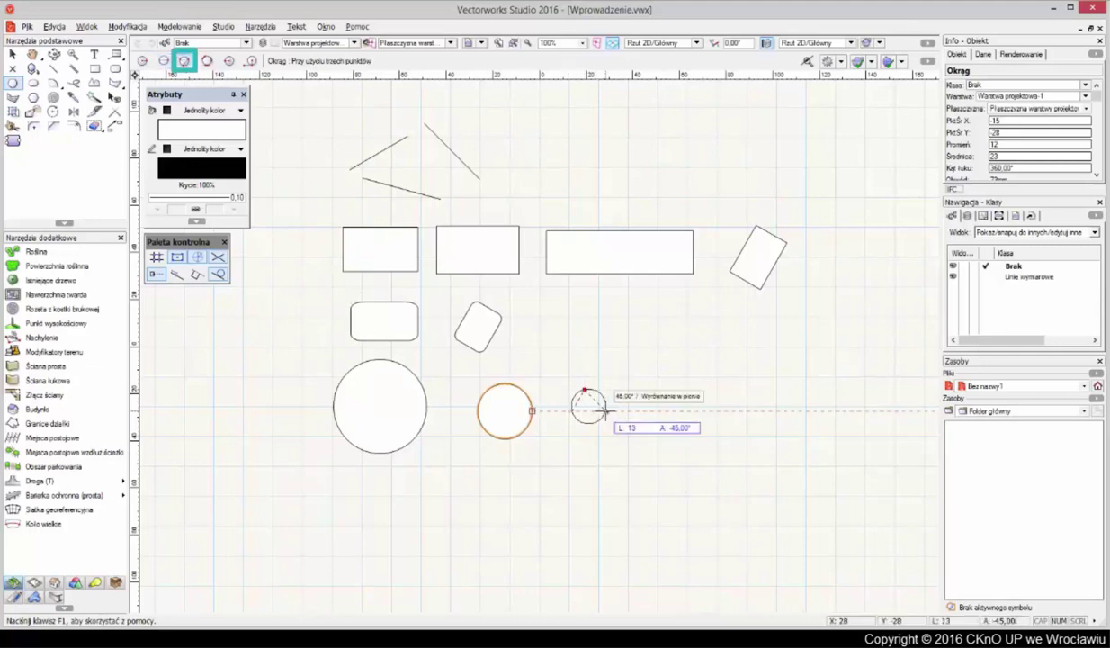
click(616, 426)
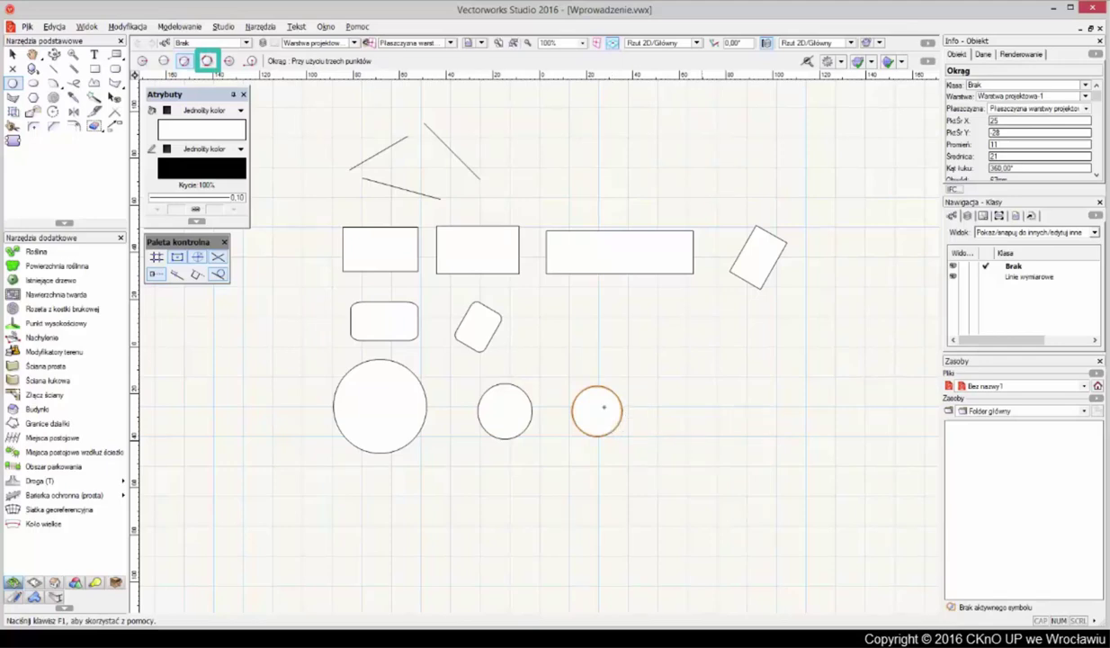
Draw a circle tangent to the three sample lines above the rectangles
click(208, 60)
click(208, 60)
click(401, 187)
click(373, 155)
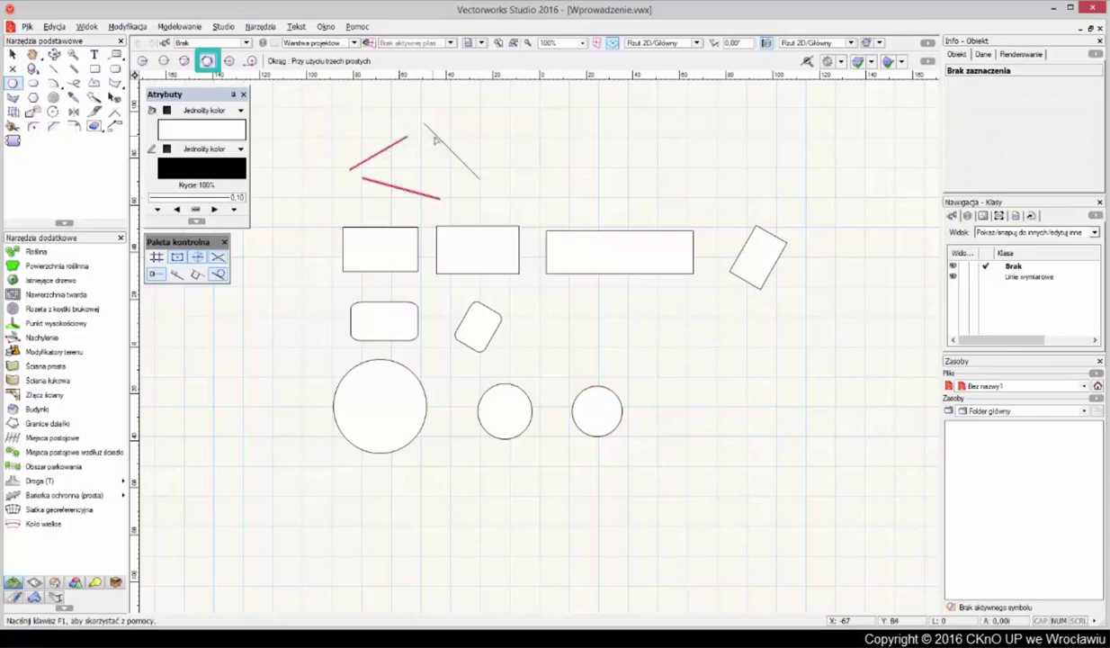
click(439, 139)
click(418, 164)
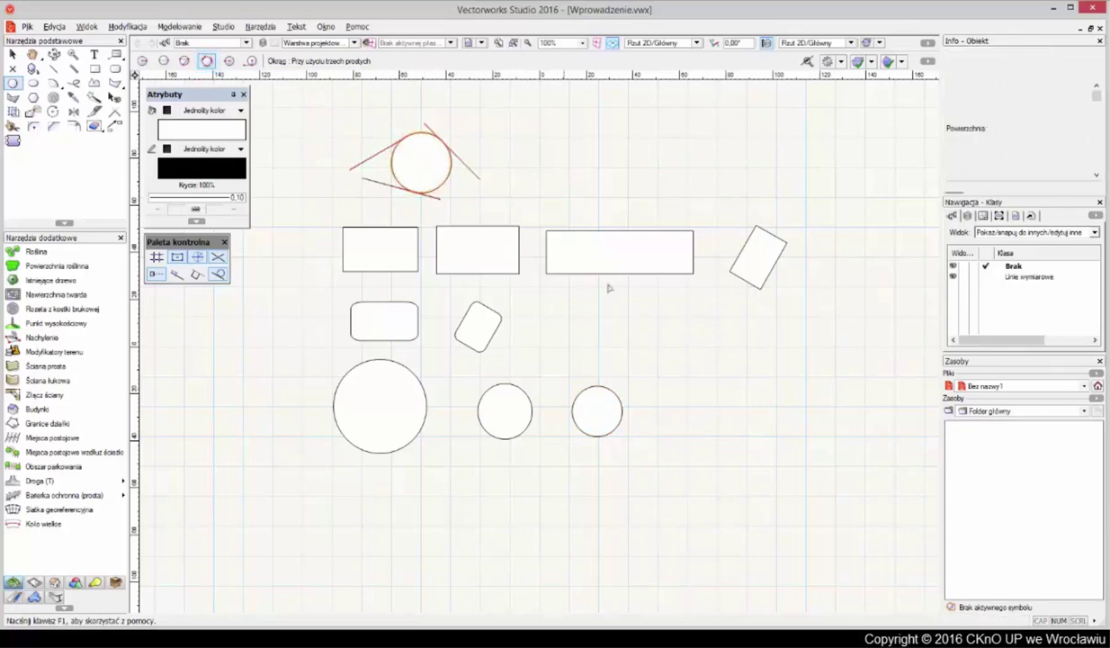
Draw a circle in the point-and-radius mode beside the three-point circle, about 14 in radius
click(230, 61)
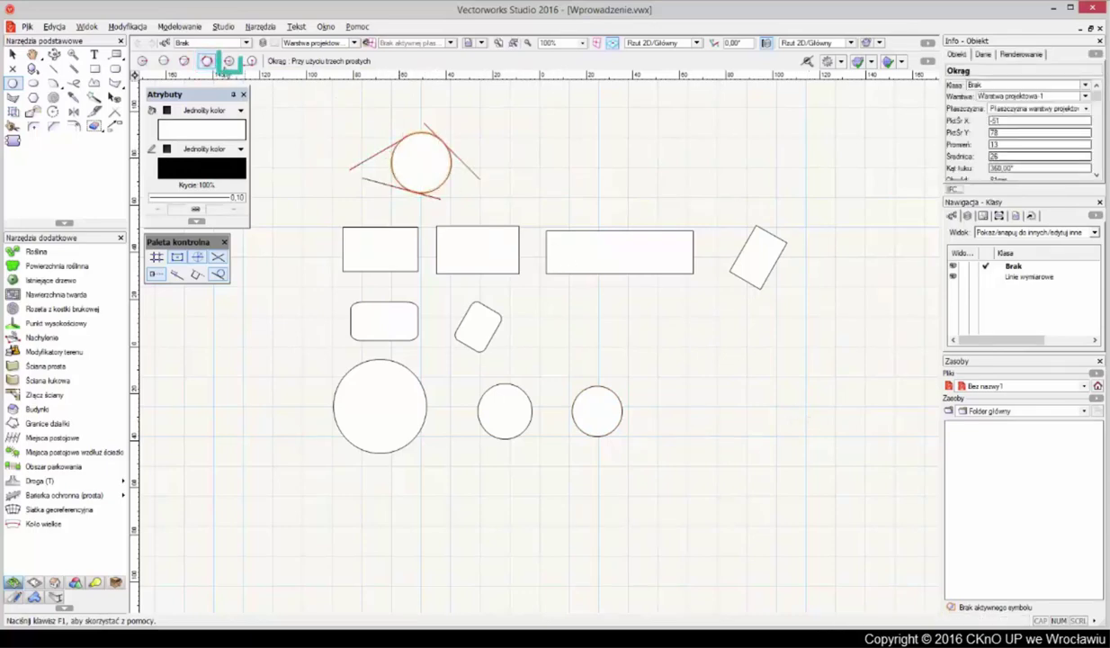
click(664, 407)
click(691, 421)
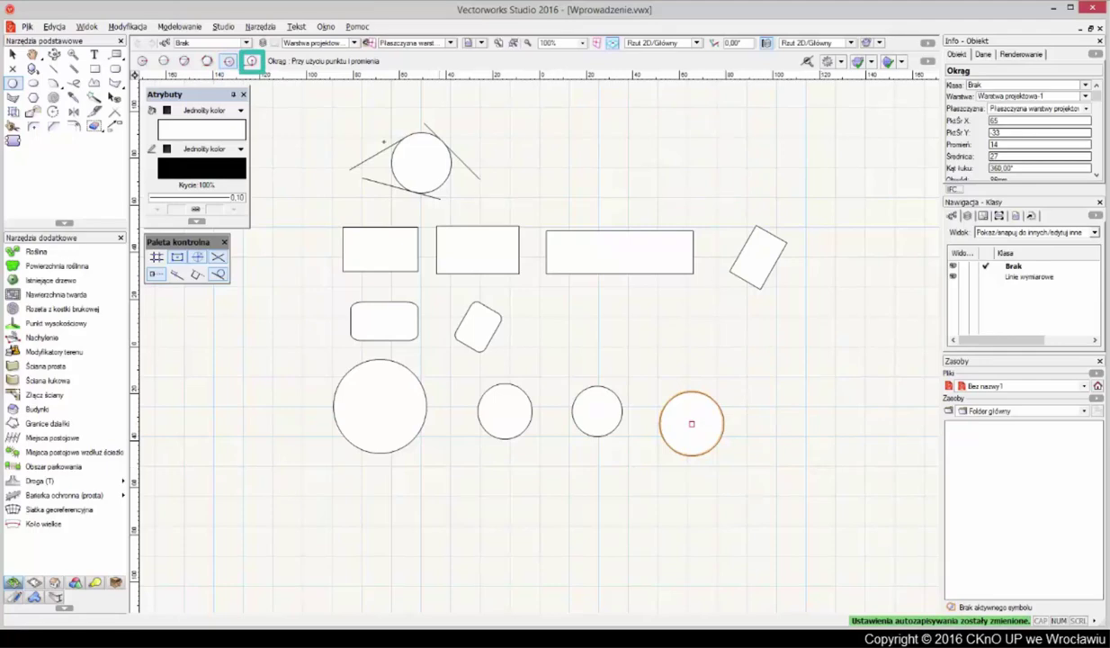
Draw a circle in the tangent-and-radius mode at the end of the row, about 16 in radius
click(250, 60)
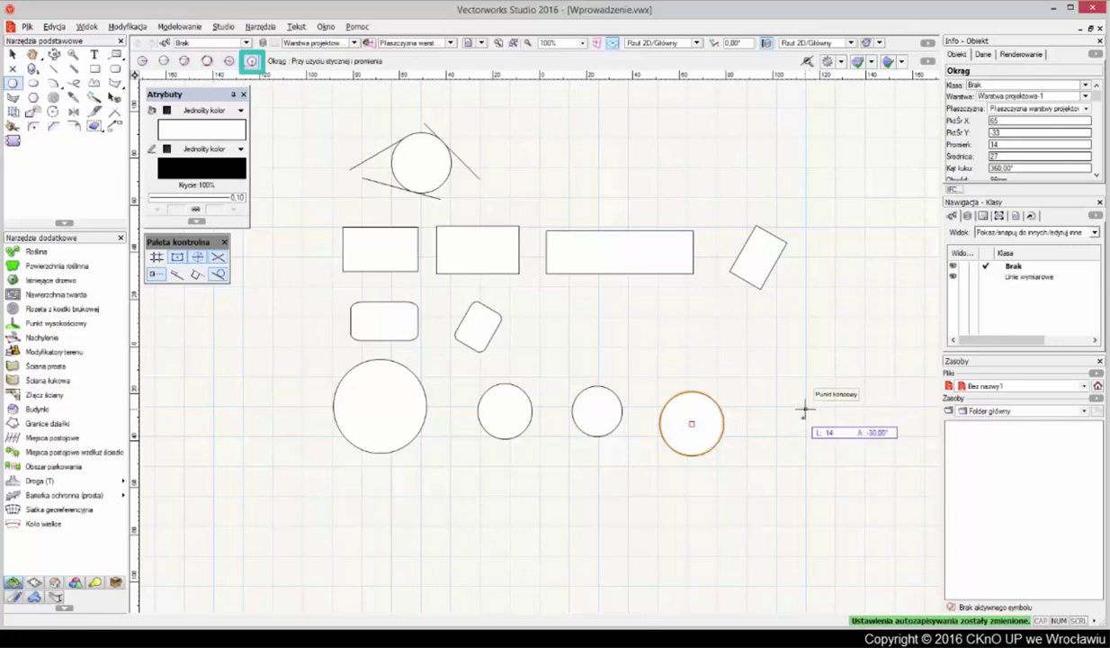
key(Tab)
text(9)
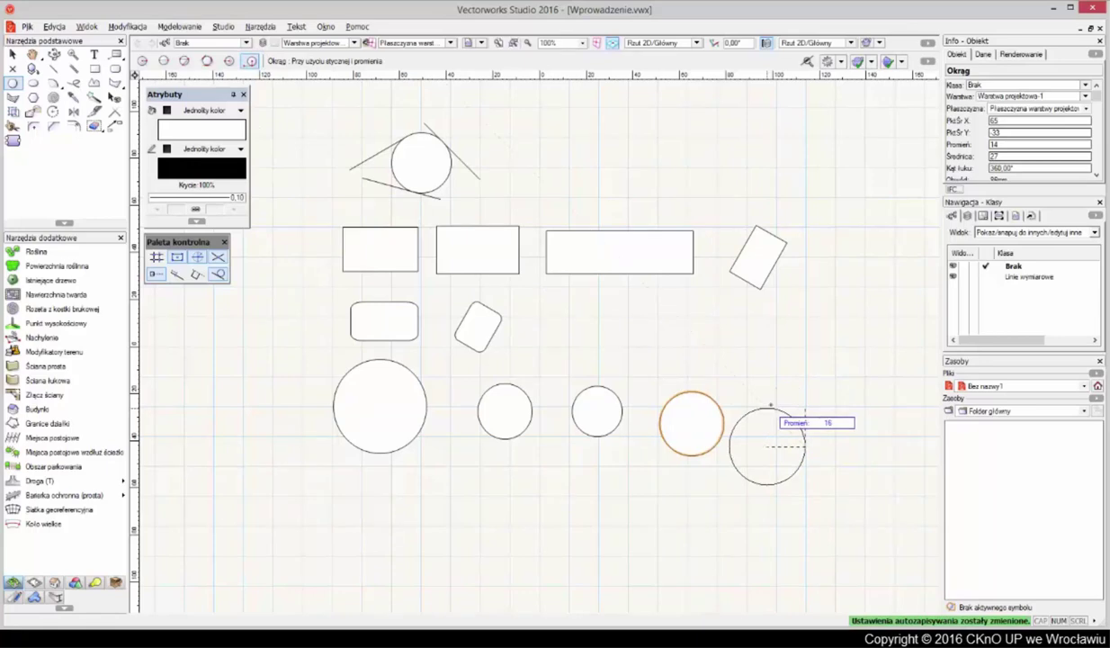
click(771, 406)
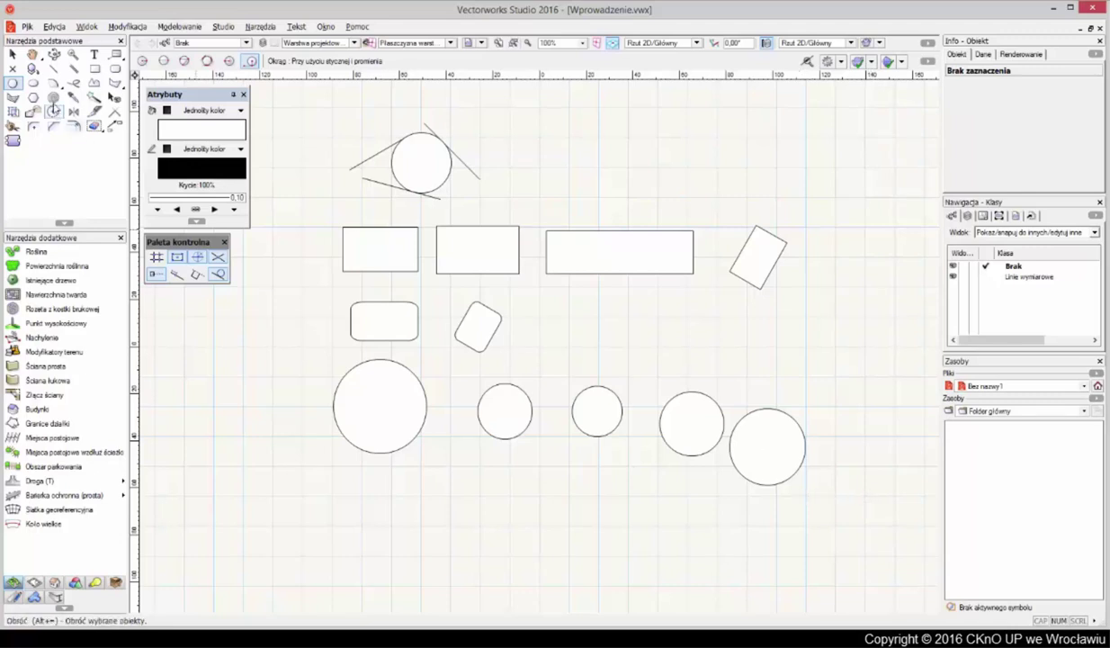
Fill the large first circle in the row with a custom light turquoise, hue 113 and saturation 190
click(13, 54)
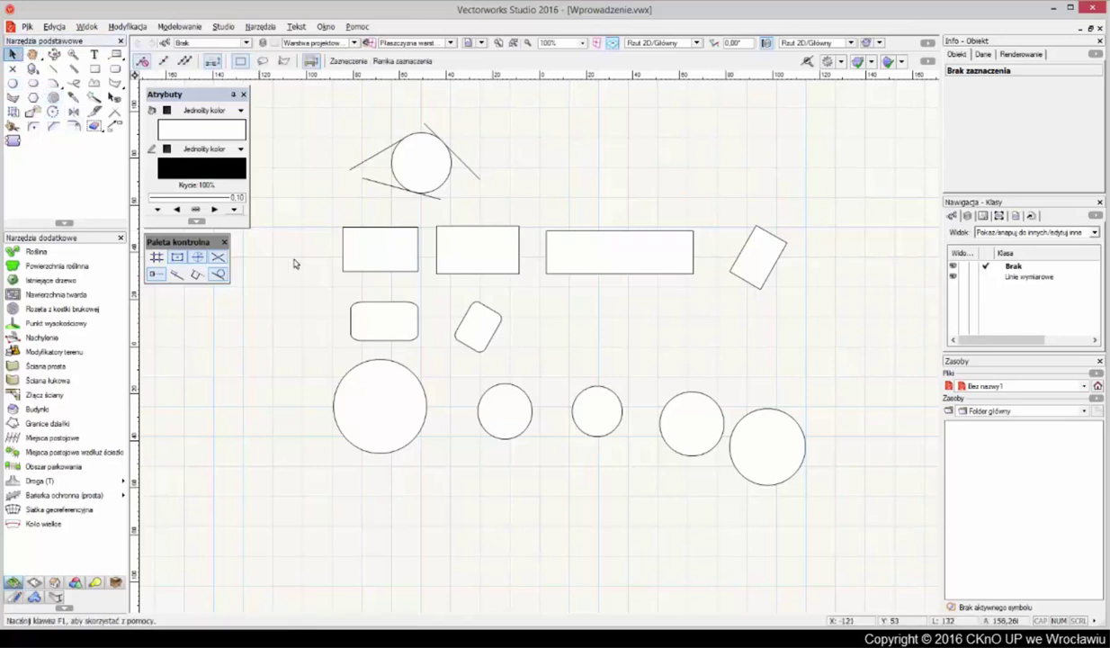
click(381, 383)
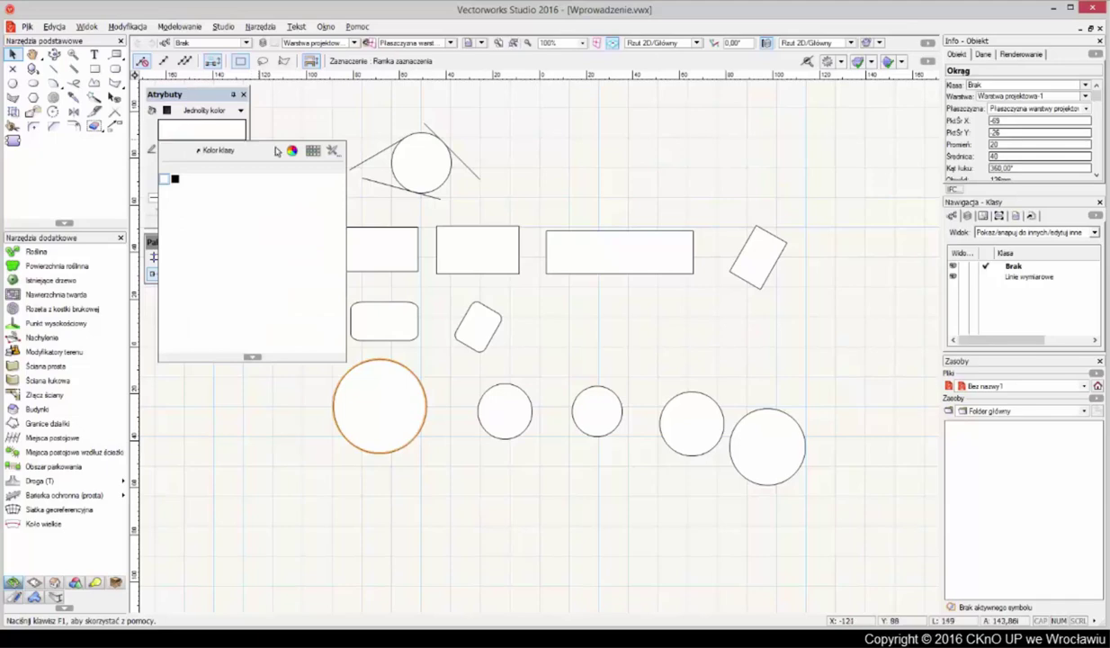
click(291, 150)
click(255, 104)
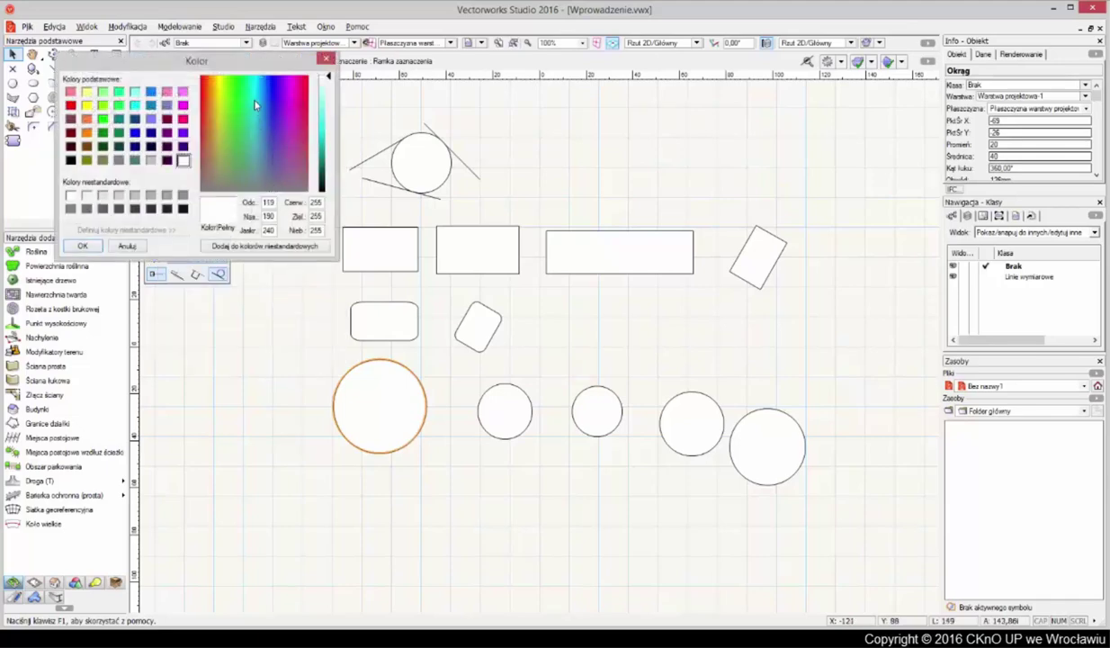
click(322, 130)
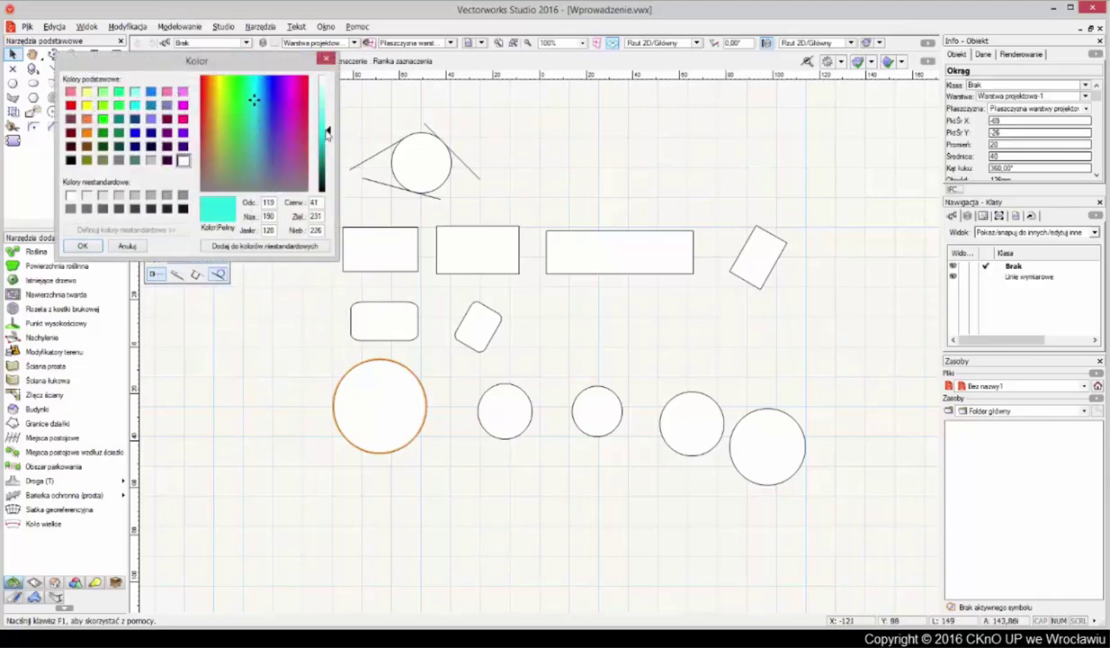
click(321, 119)
click(98, 249)
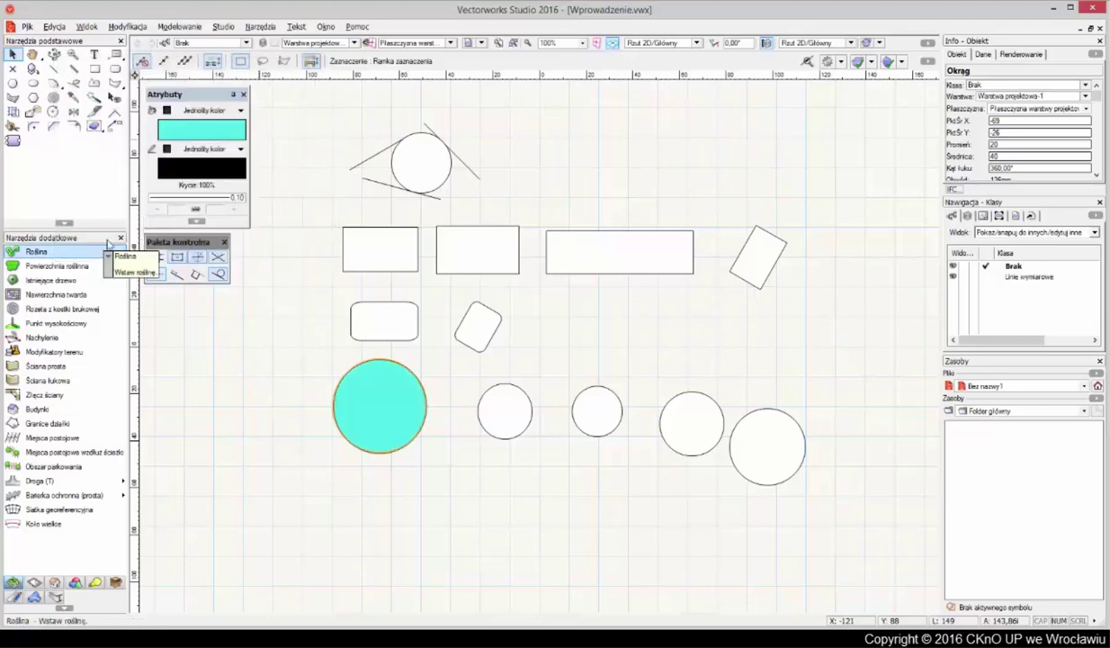
Fill the second circle in the row with a custom magenta, hue 222, saturation 181 and brightness 135
click(502, 404)
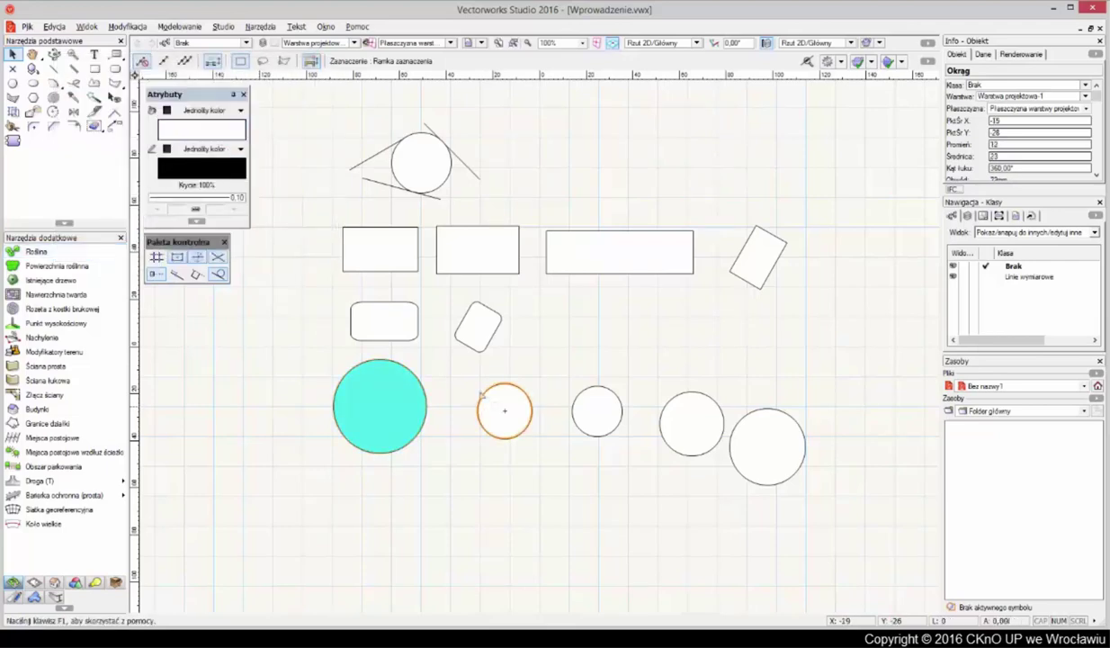
click(210, 137)
click(282, 152)
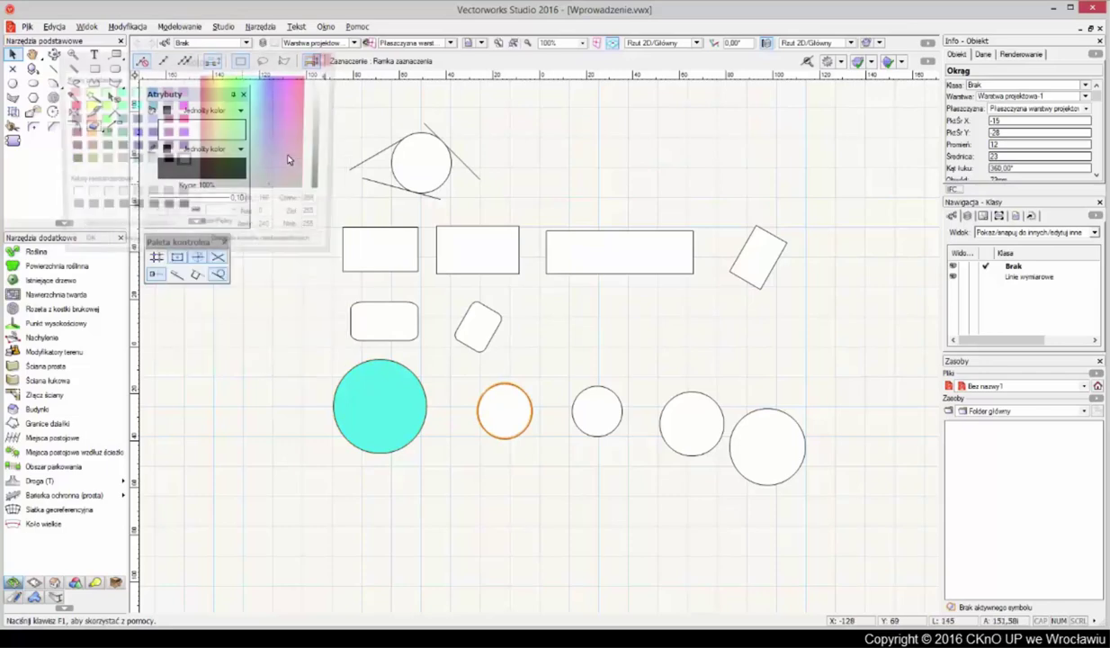
click(300, 107)
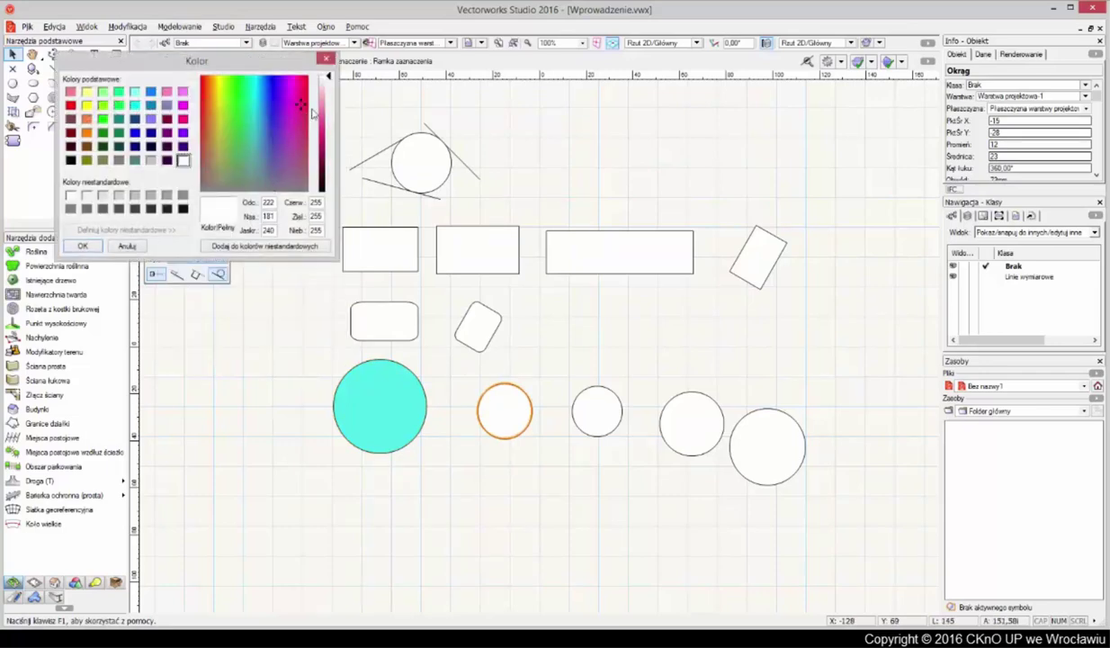
click(324, 128)
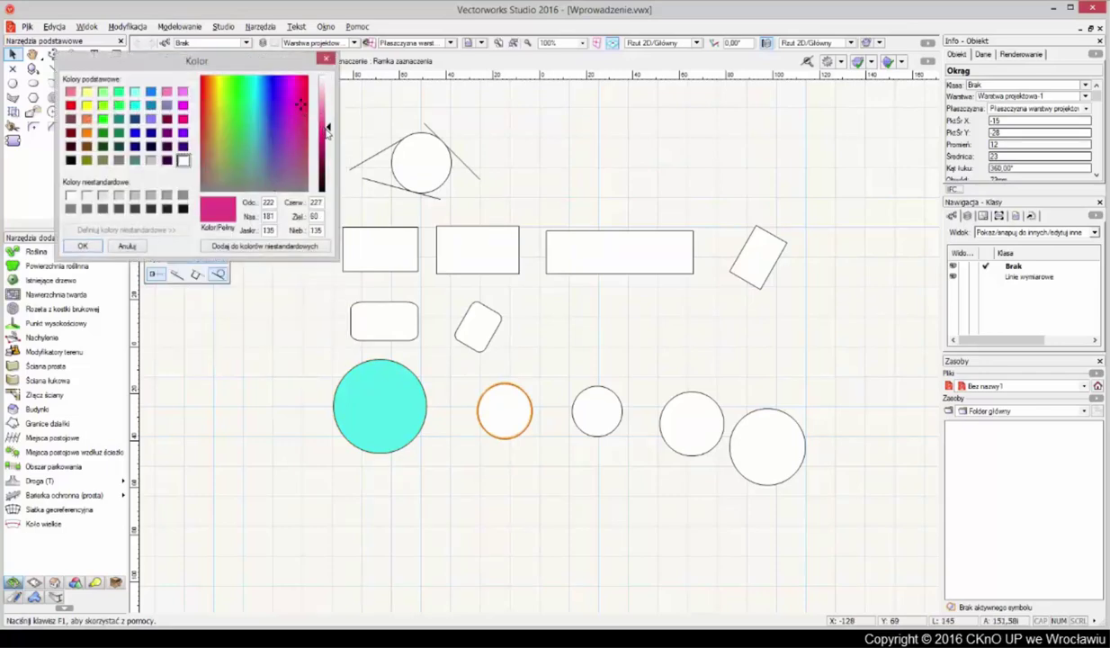
click(91, 246)
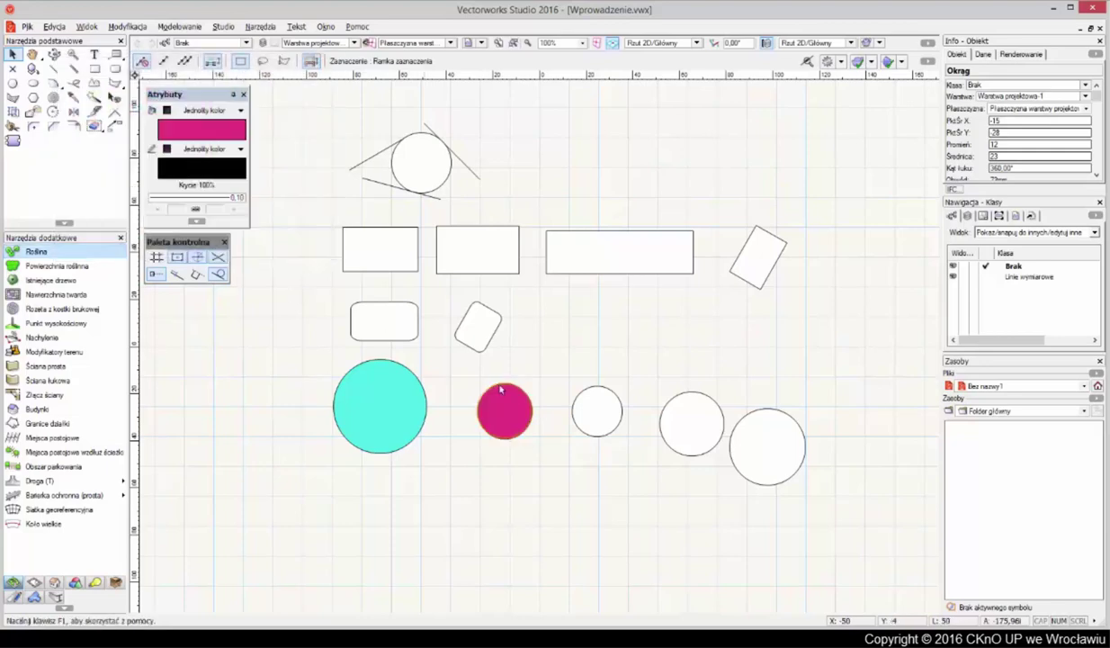
Fill the third circle in the row with the basic light grey, RGB 192, 192, 192
click(592, 411)
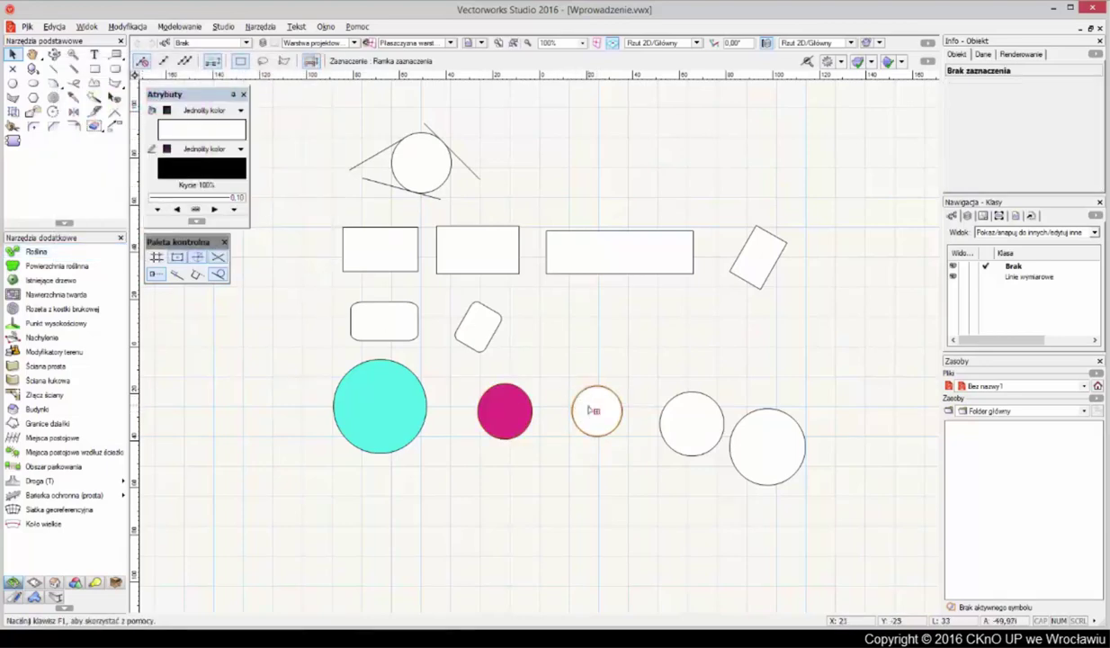
click(594, 411)
click(177, 121)
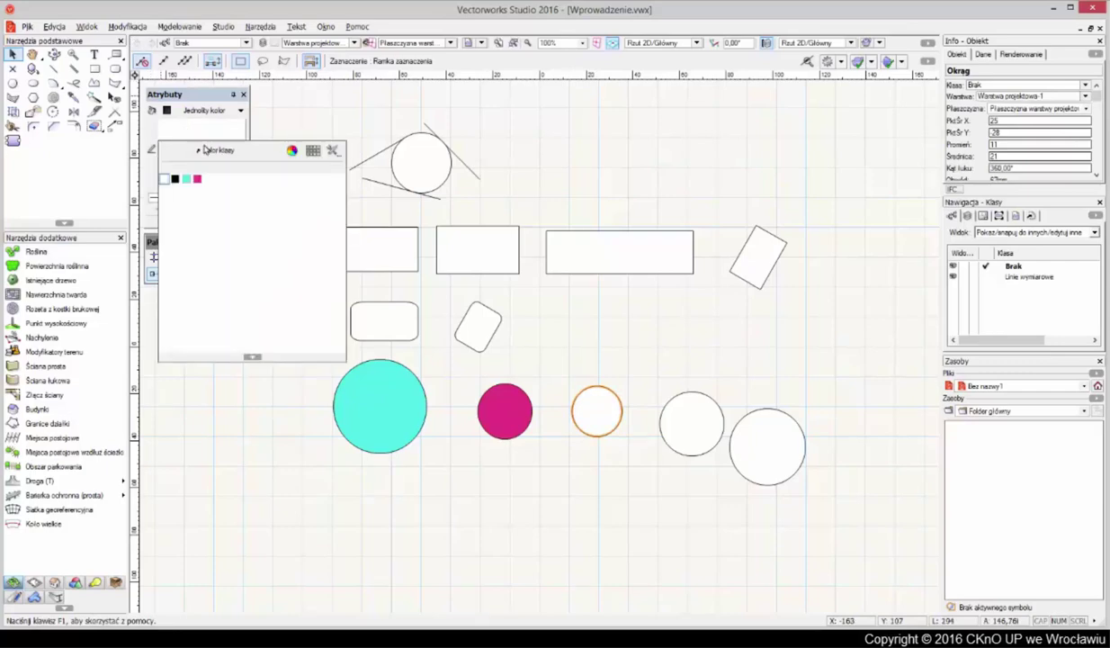
click(292, 151)
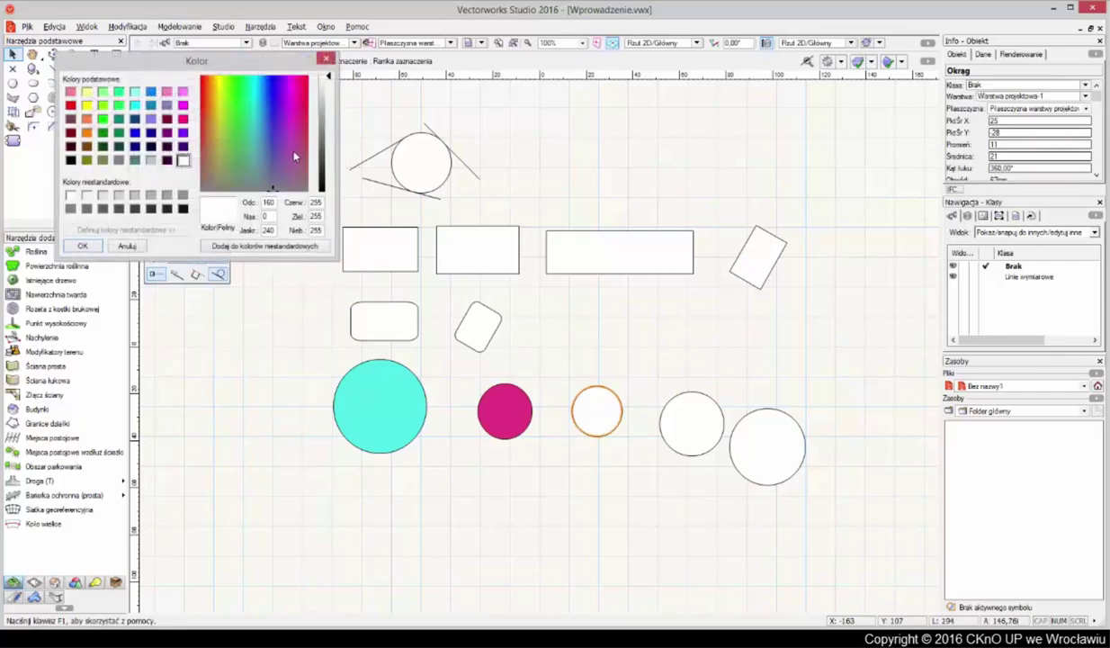
click(150, 159)
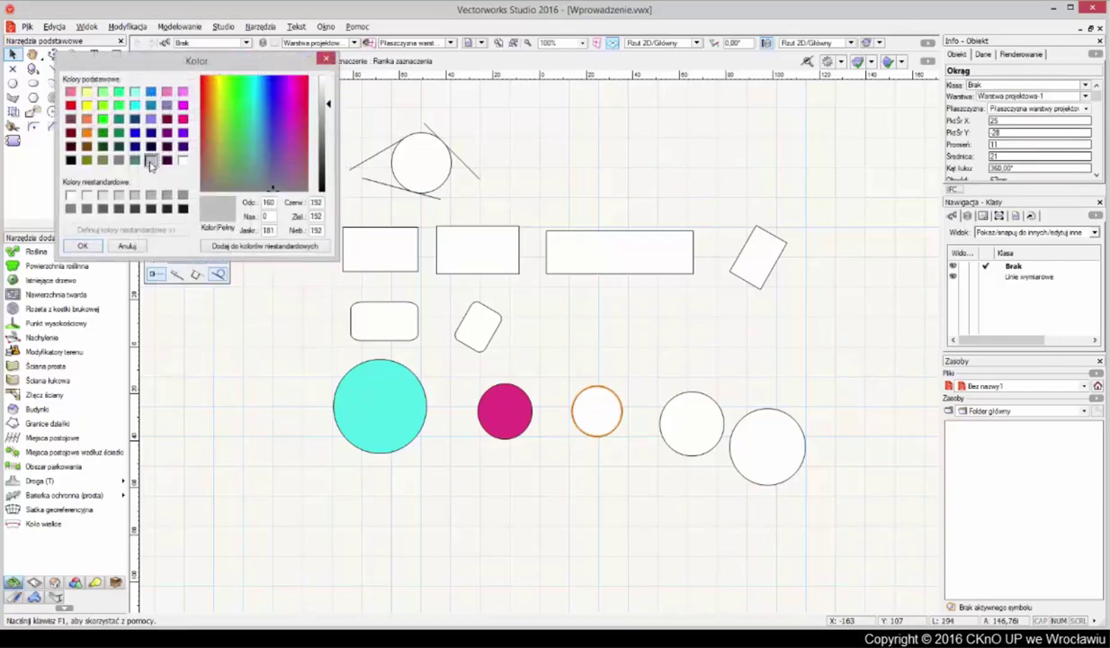
click(90, 247)
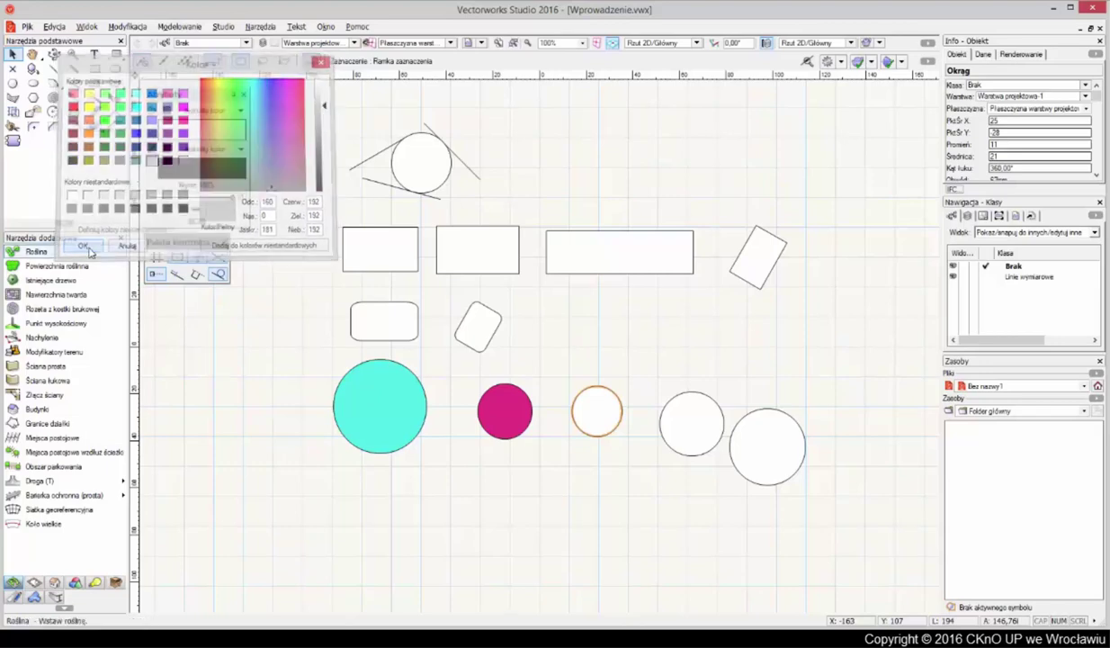
Give the fourth circle in the row a magenta outline with a line thickness of 2.00
click(673, 499)
click(689, 447)
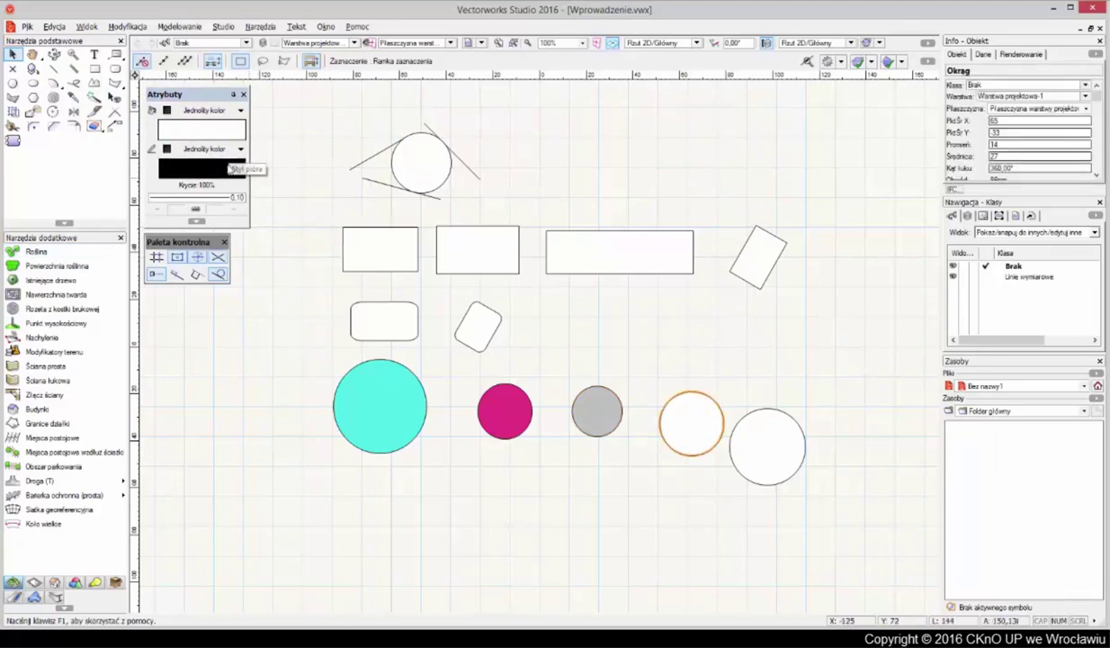
click(232, 165)
click(197, 216)
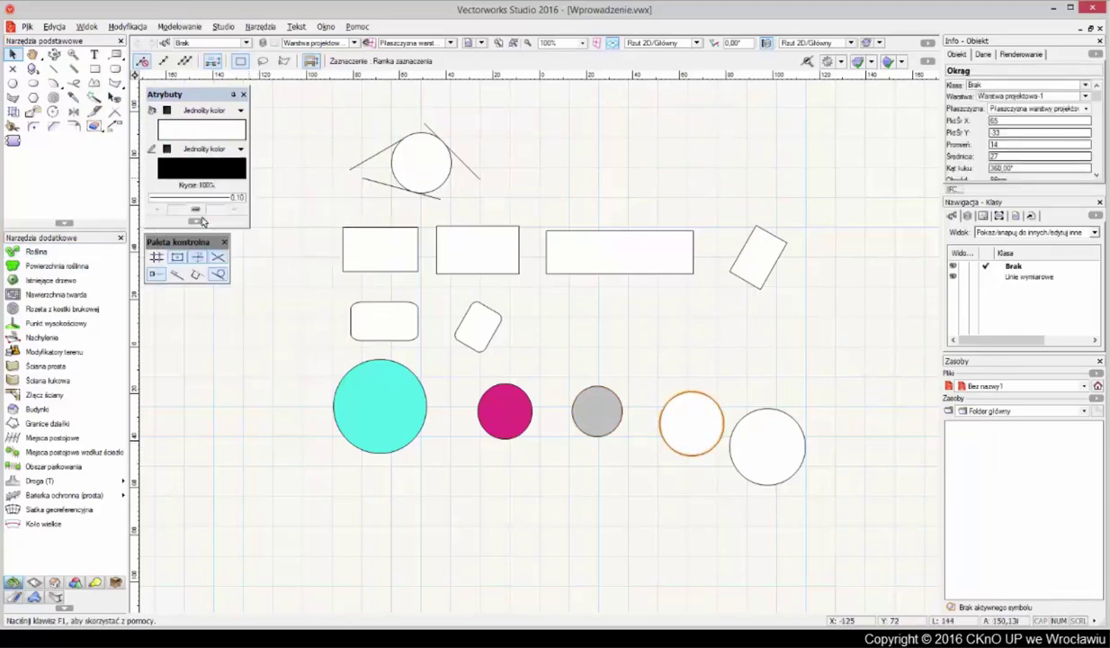
click(222, 199)
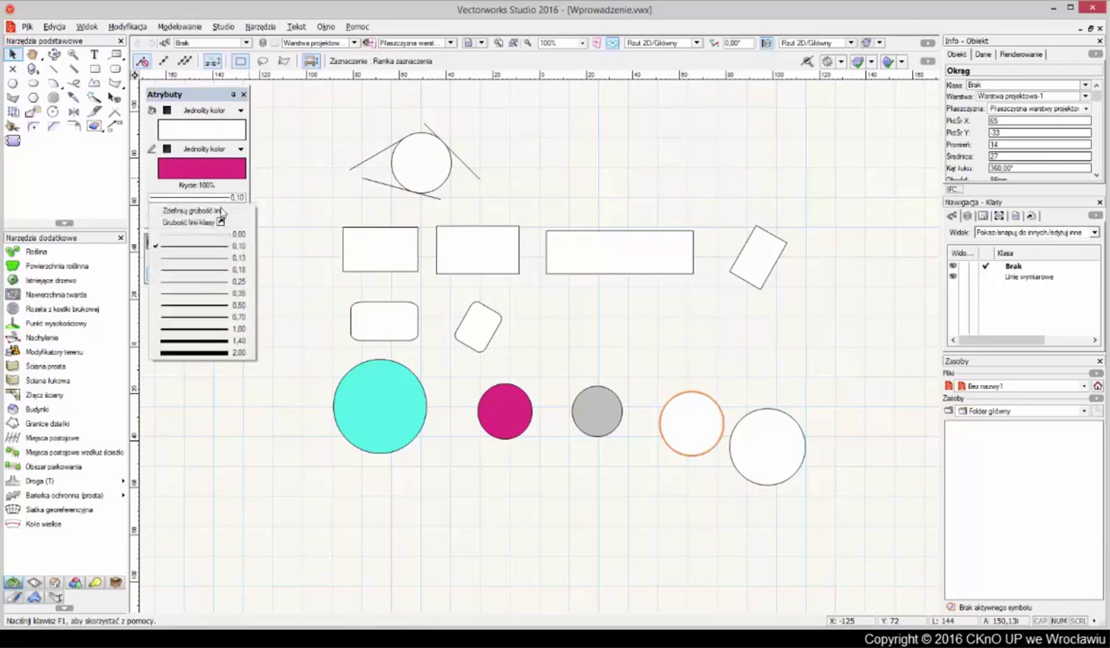
click(229, 352)
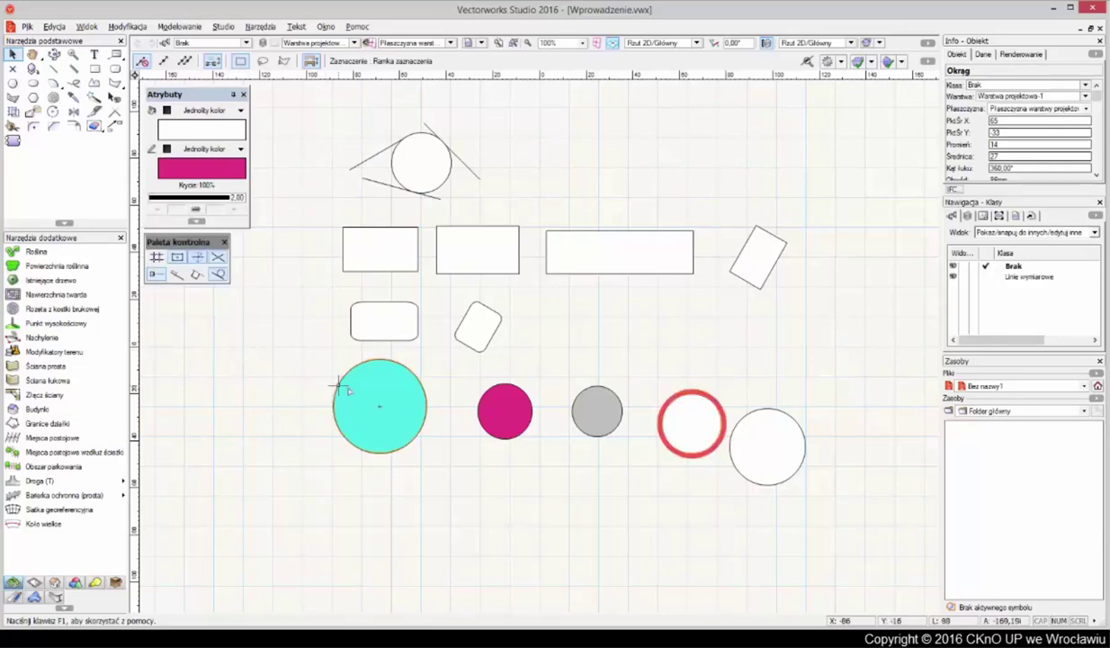
click(668, 484)
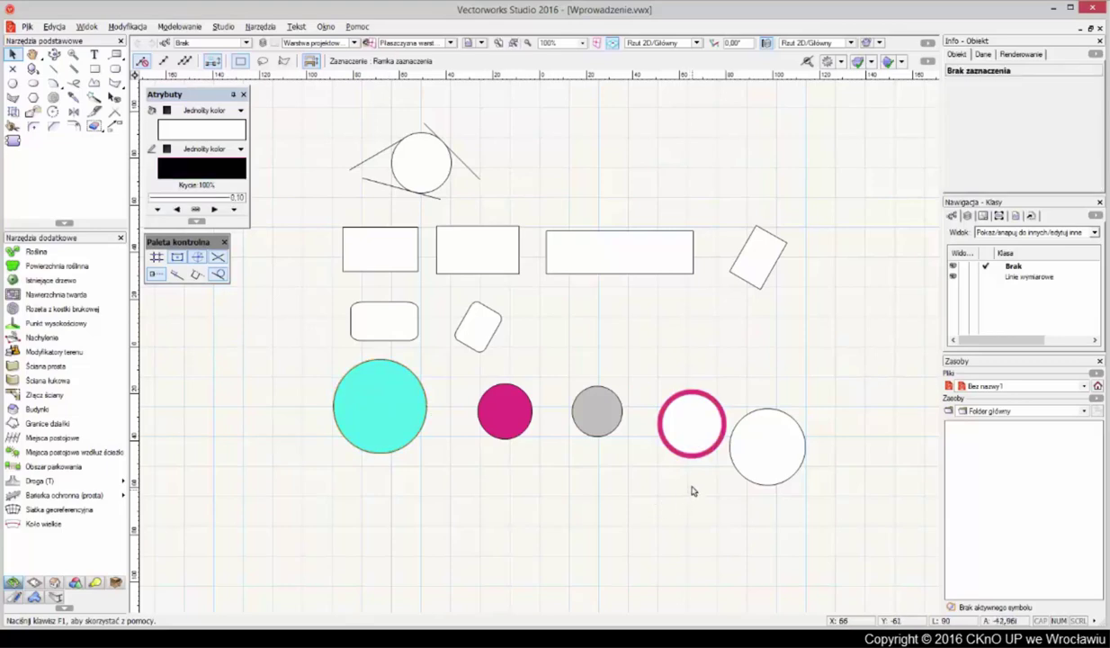
Give the last circle in the row a blue outline, RGB 0, 0, 255, with a line thickness of 0.70
click(750, 463)
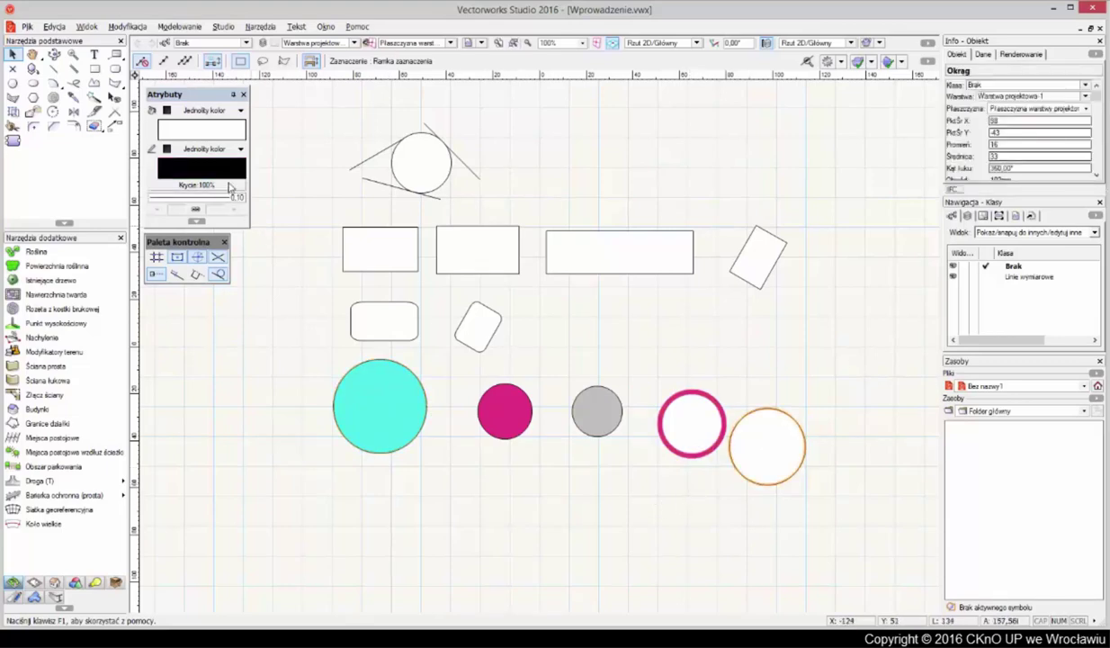
click(229, 173)
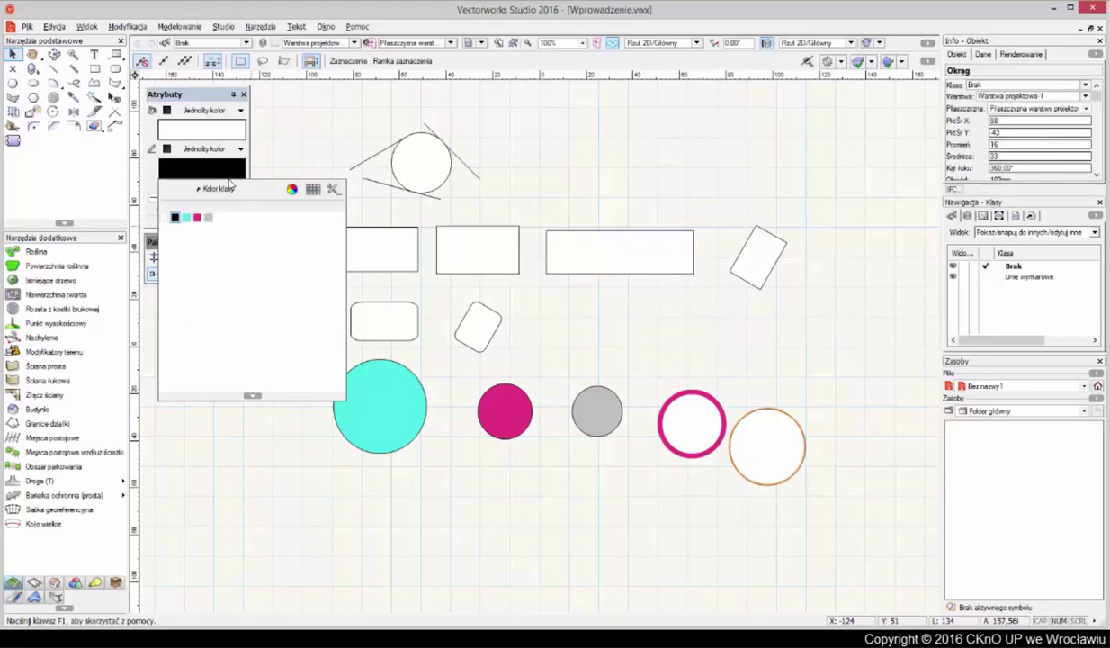
click(291, 188)
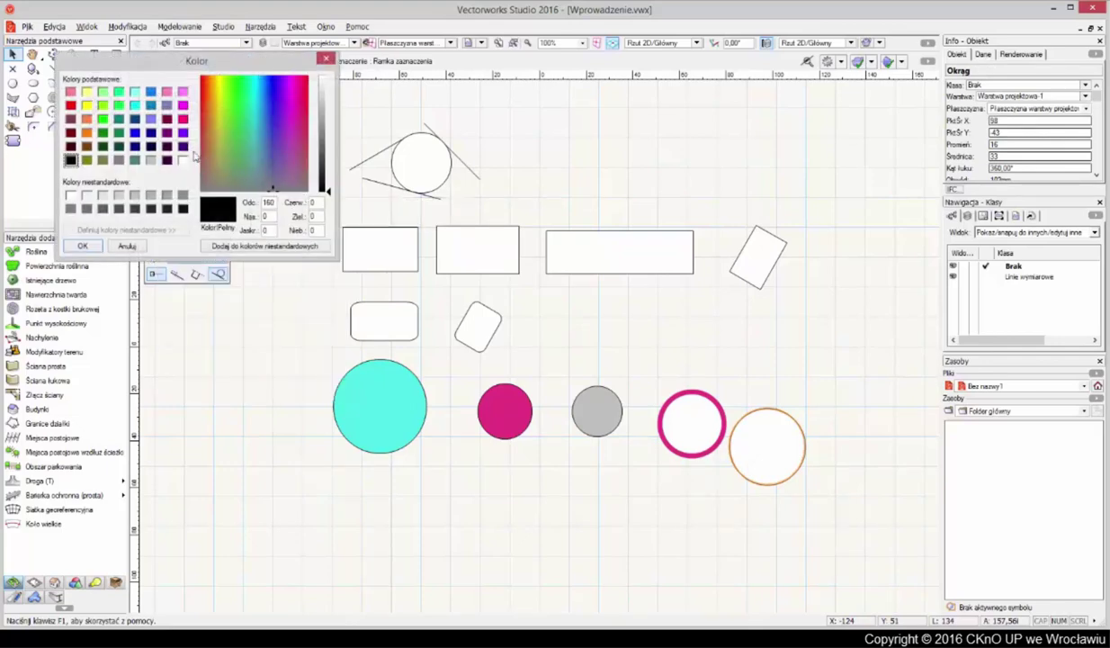
click(135, 132)
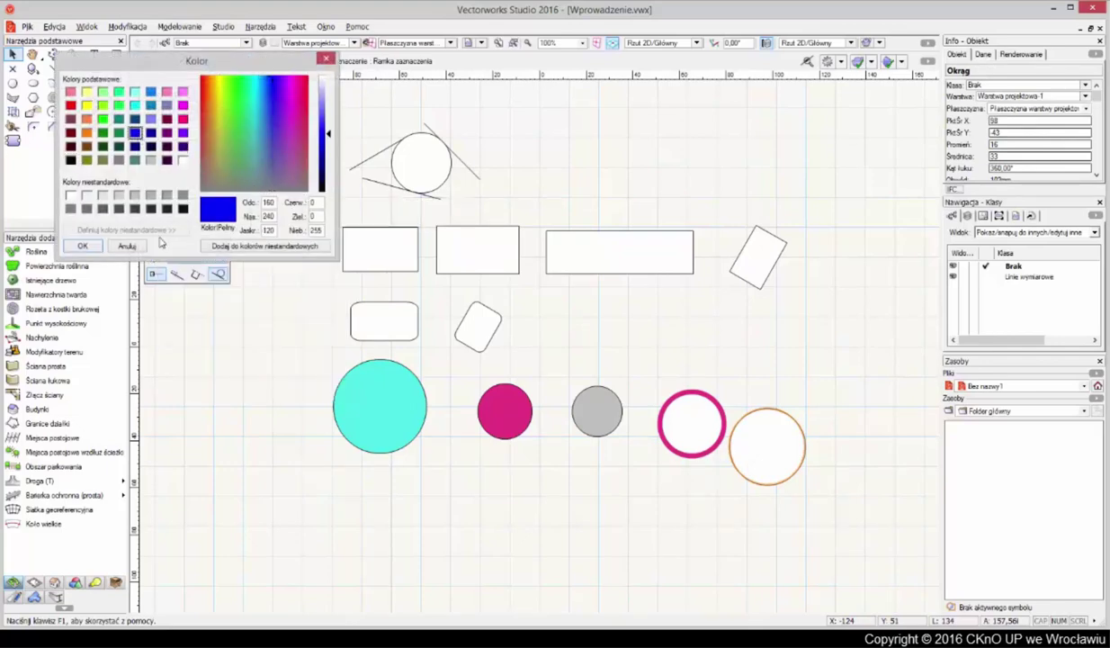
click(82, 245)
click(191, 206)
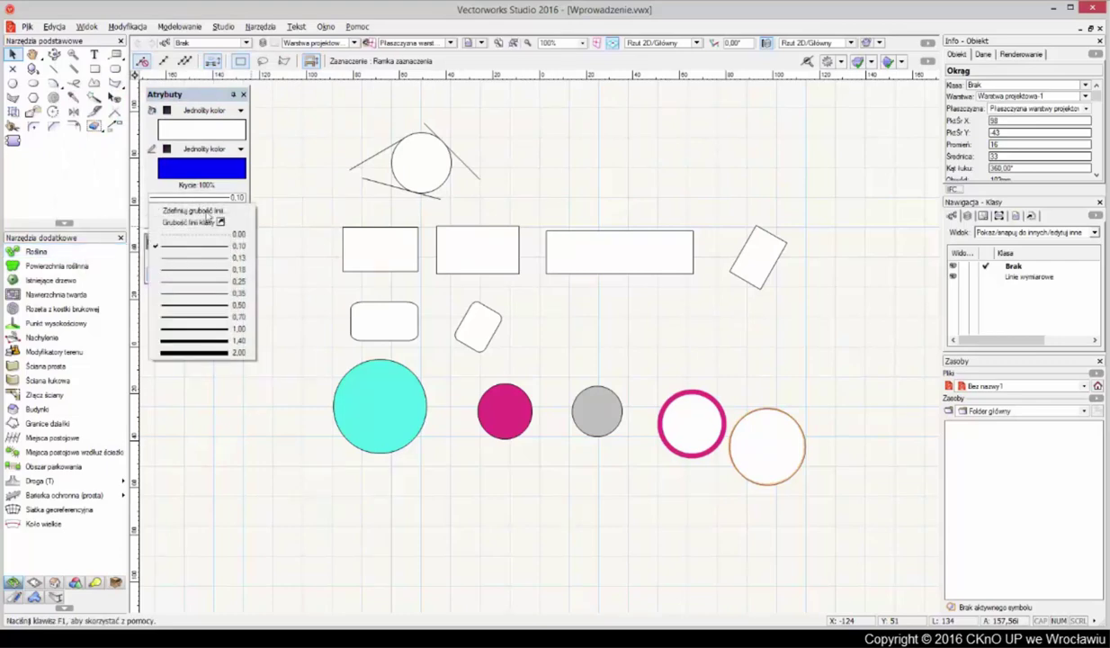
click(239, 319)
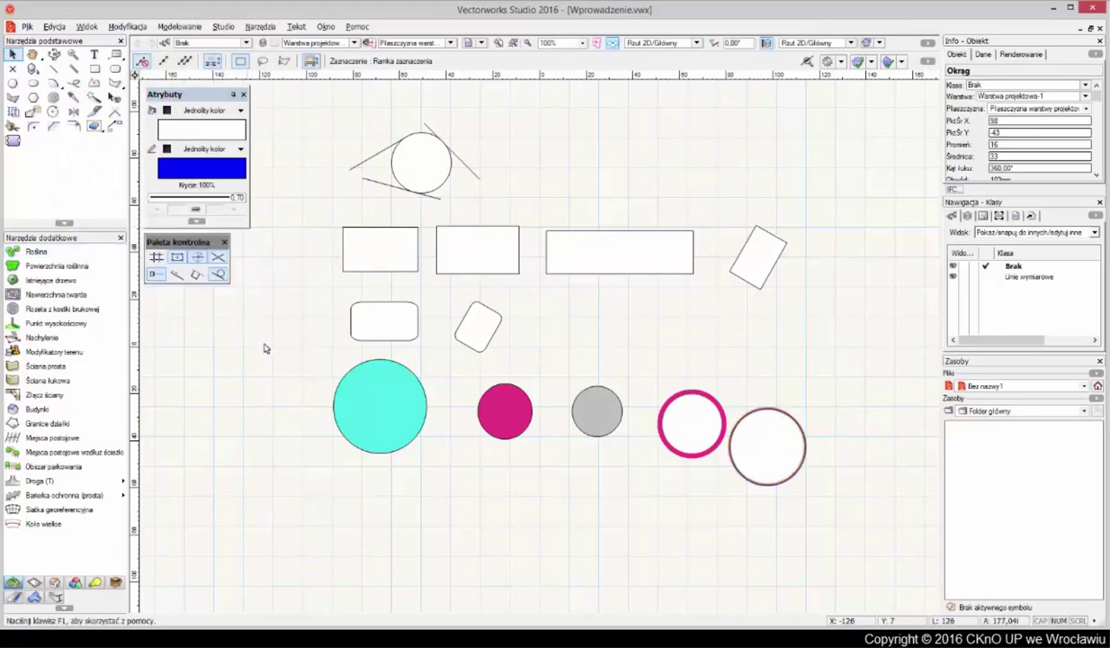
click(733, 519)
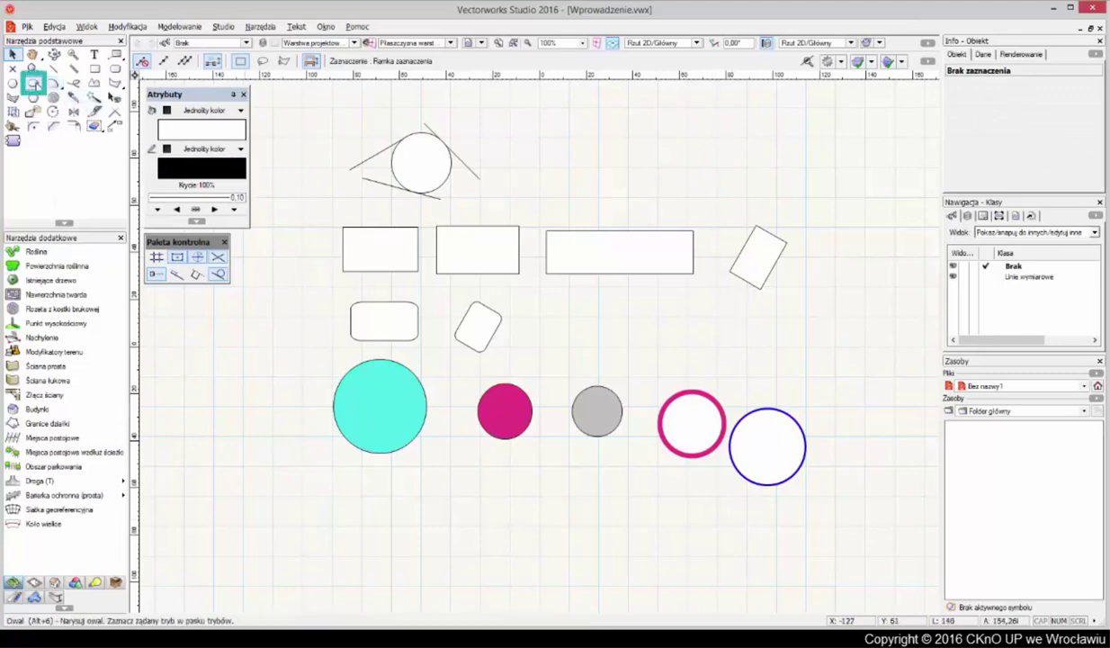
Draw a flat horizontal oval in the diagonal mode below the turquoise circle, about 43 wide and 12 high
click(34, 83)
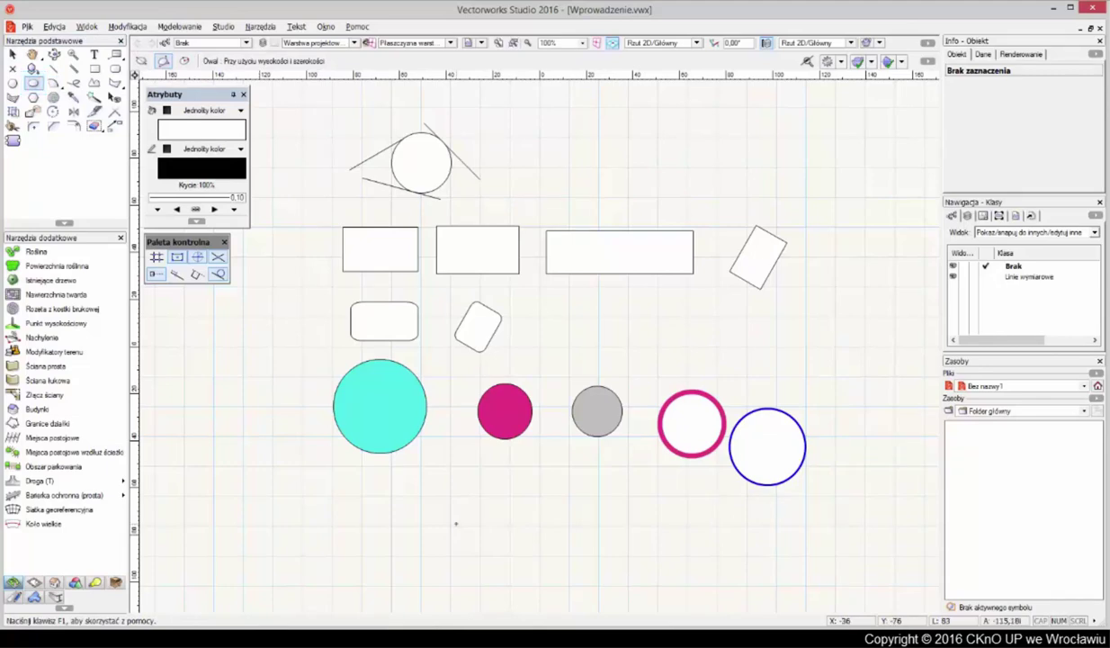
key(u)
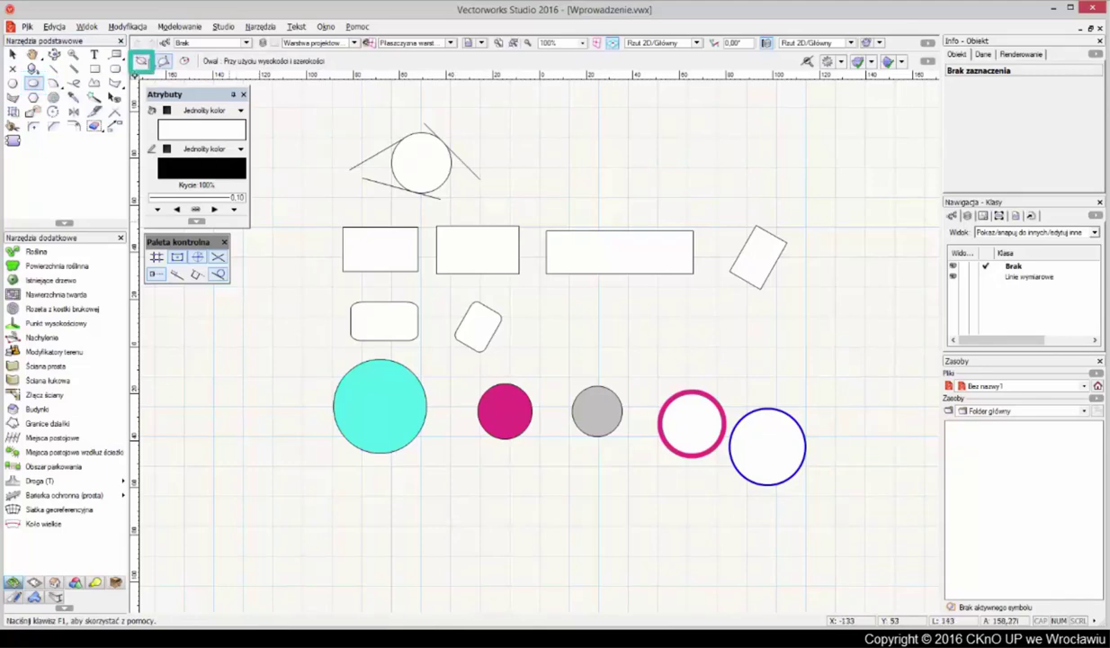
click(336, 503)
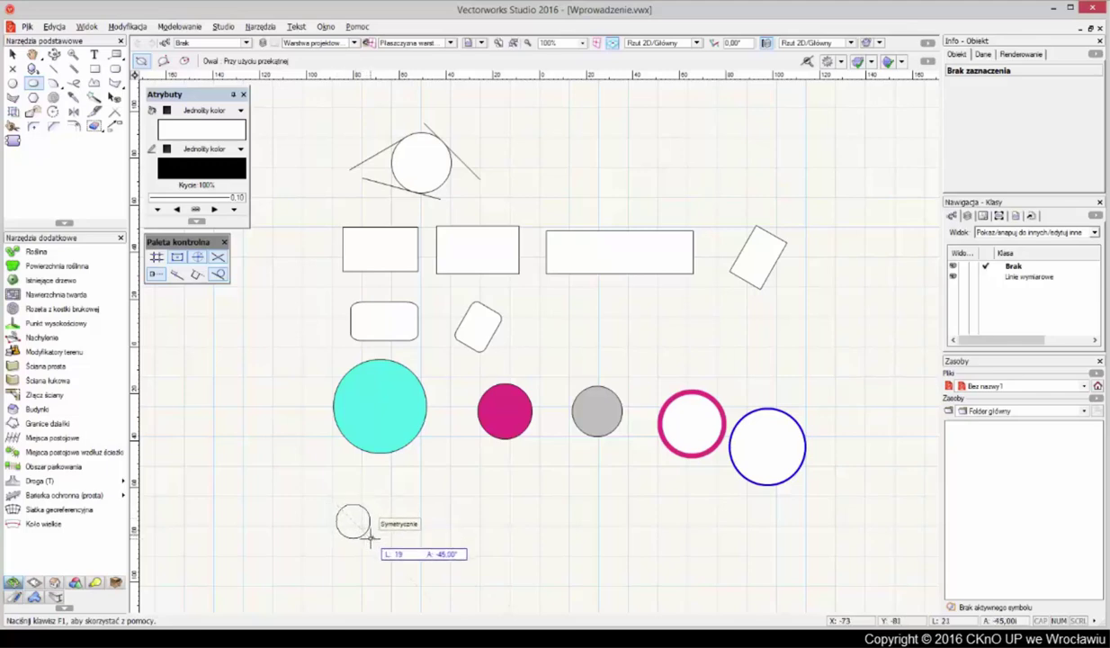
click(435, 532)
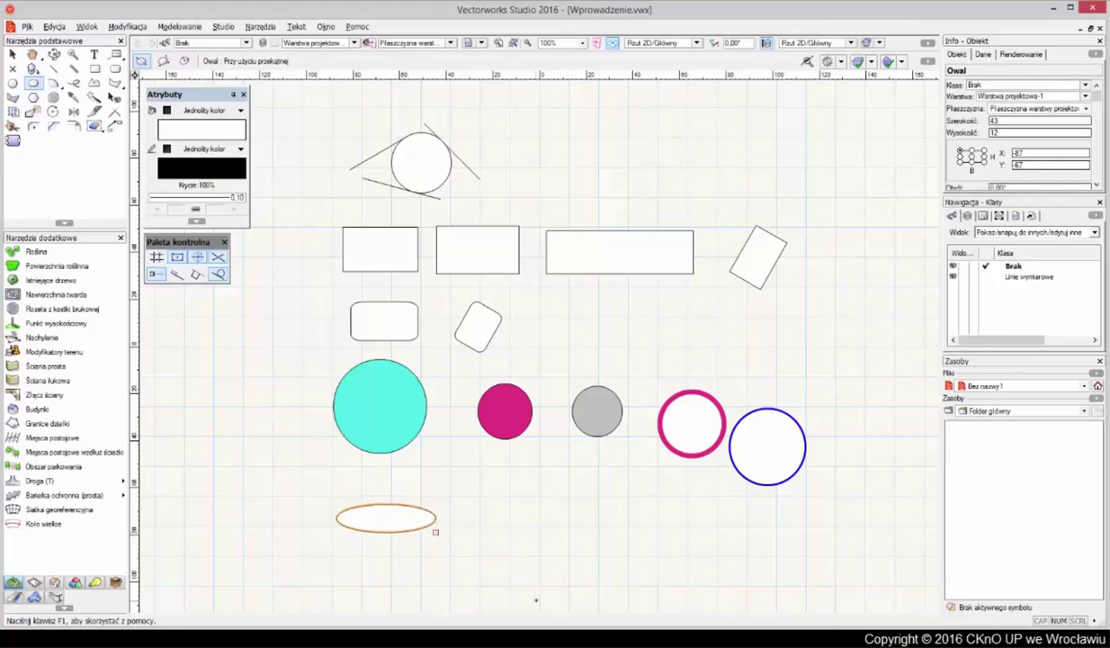
Draw a tilted oval in the height-and-width mode below the magenta-filled circle, about 14 wide and 37 high
click(168, 64)
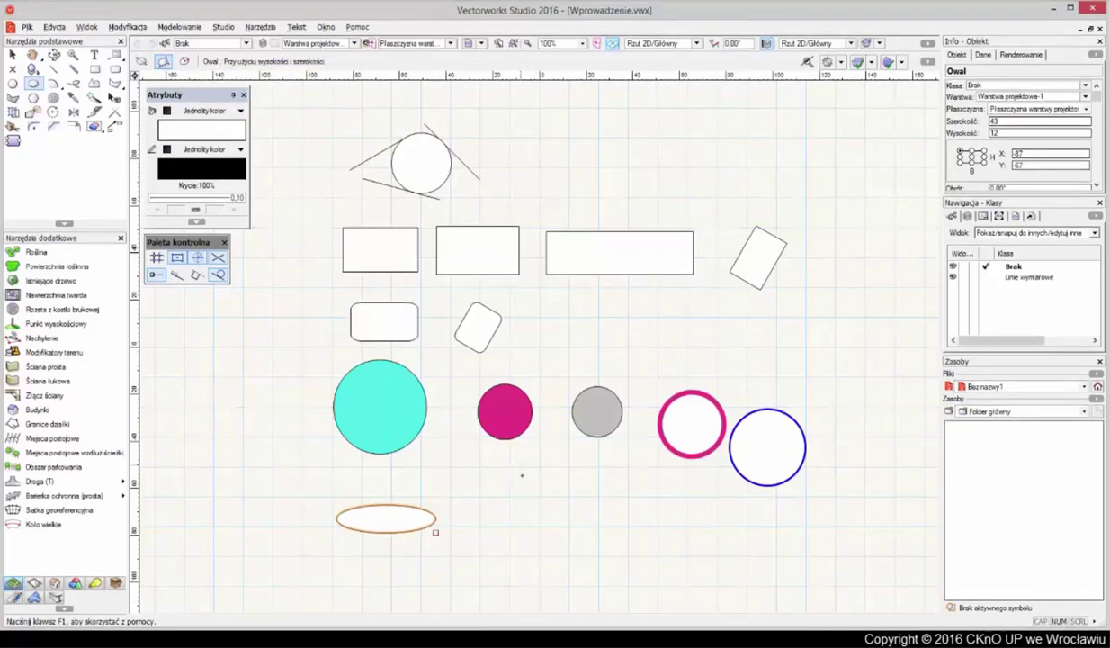
click(517, 479)
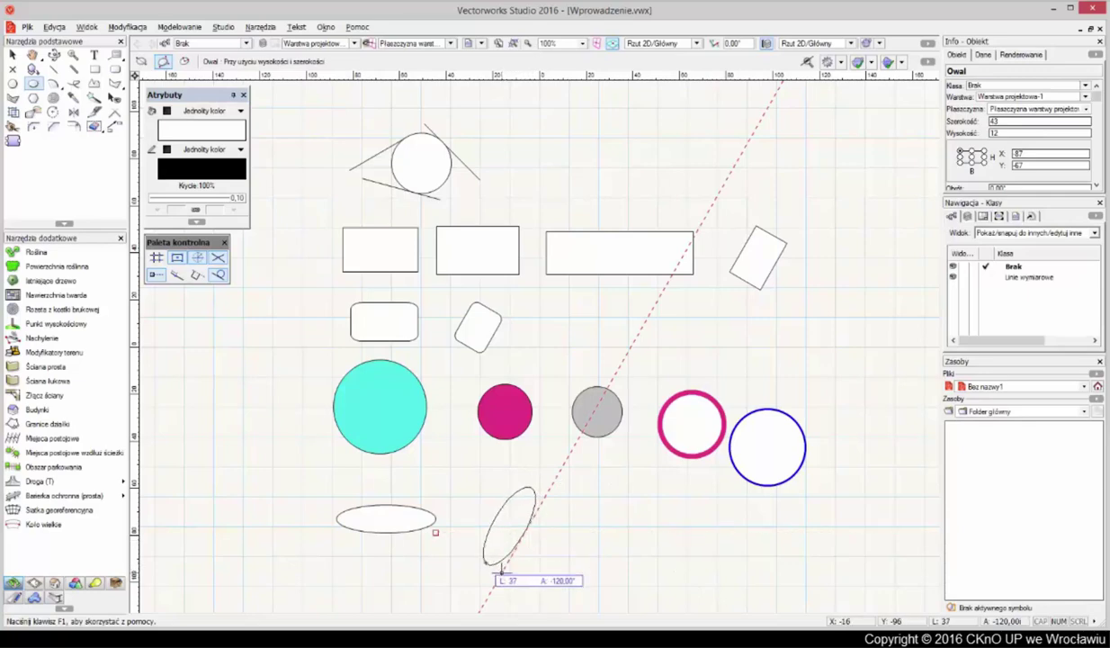
click(501, 568)
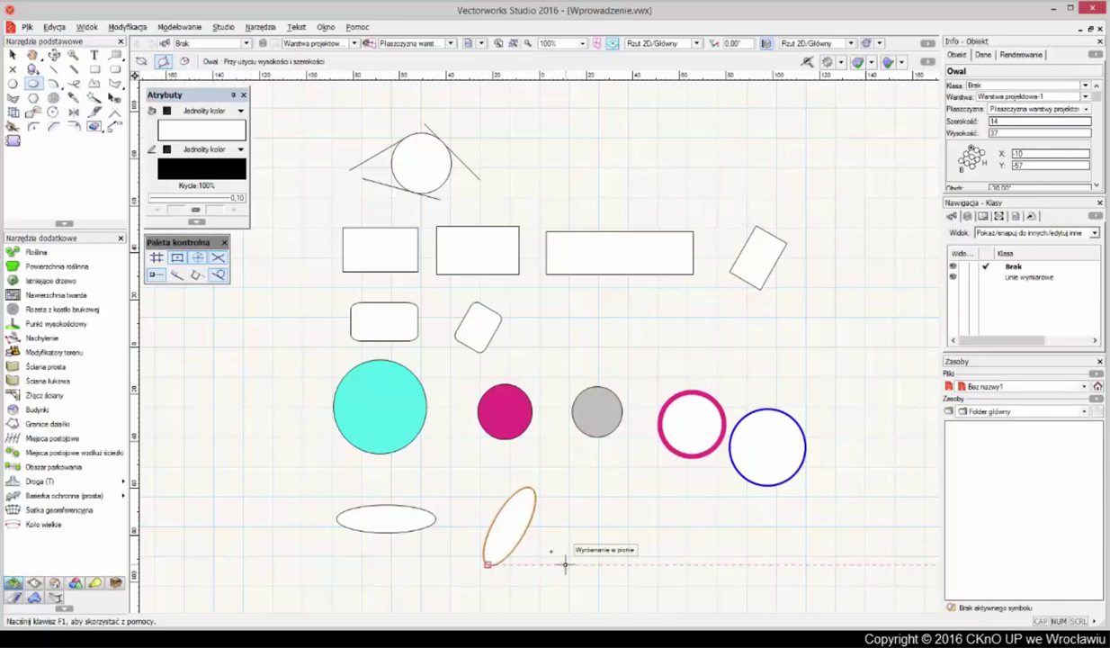
Draw a tilted oval in the centre-point mode below the grey circle, about 31 wide and 14 high
click(186, 62)
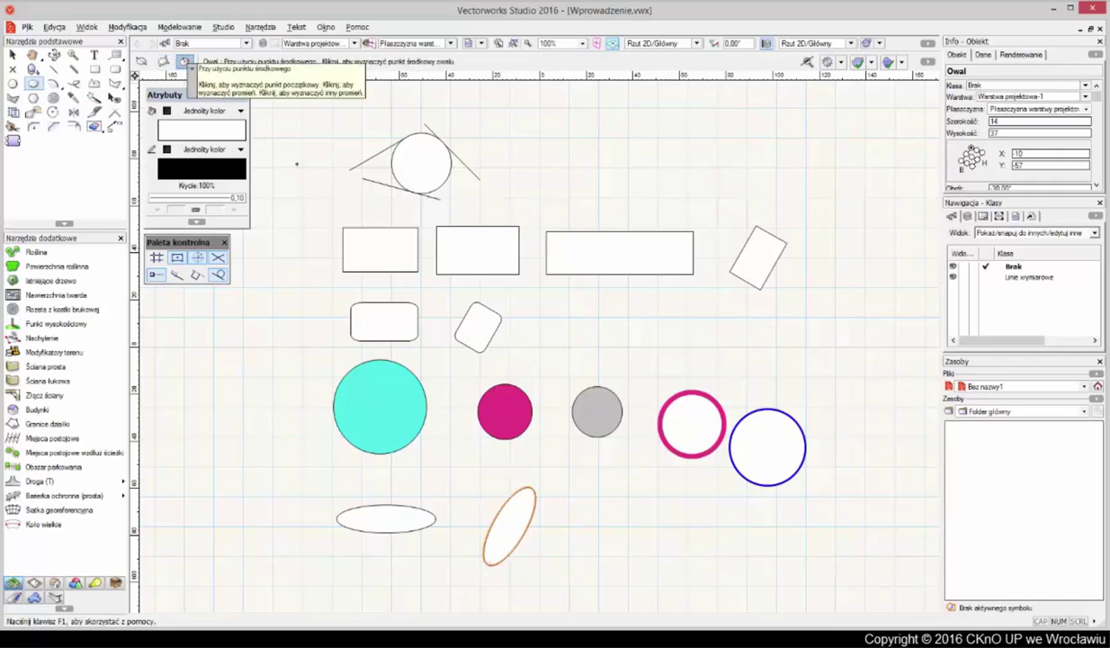
click(598, 514)
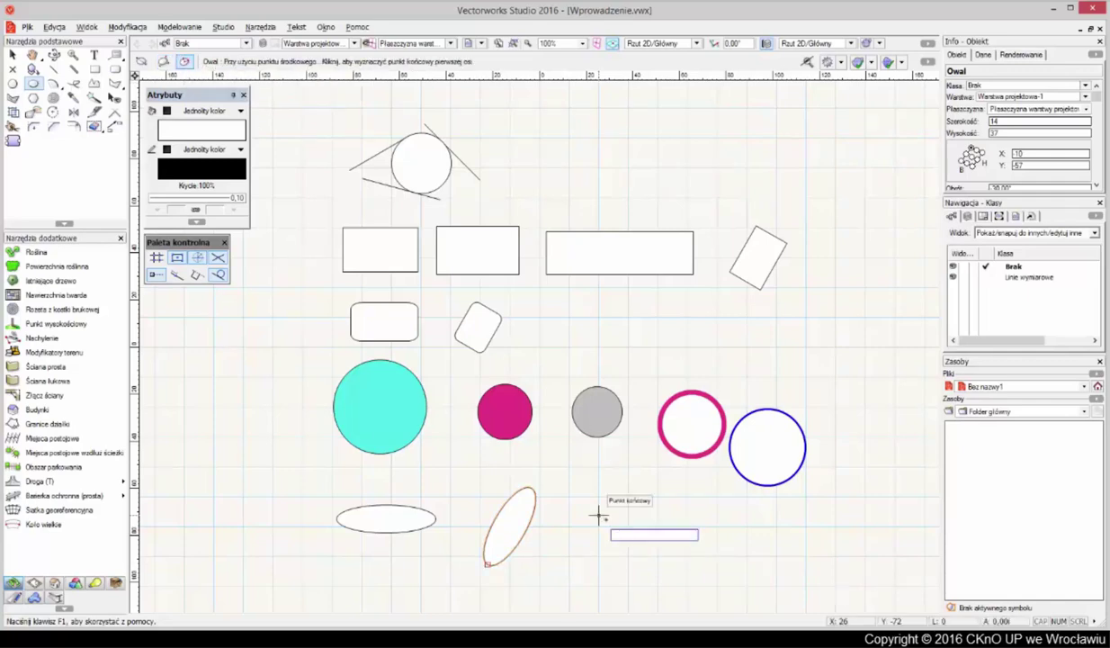
click(630, 533)
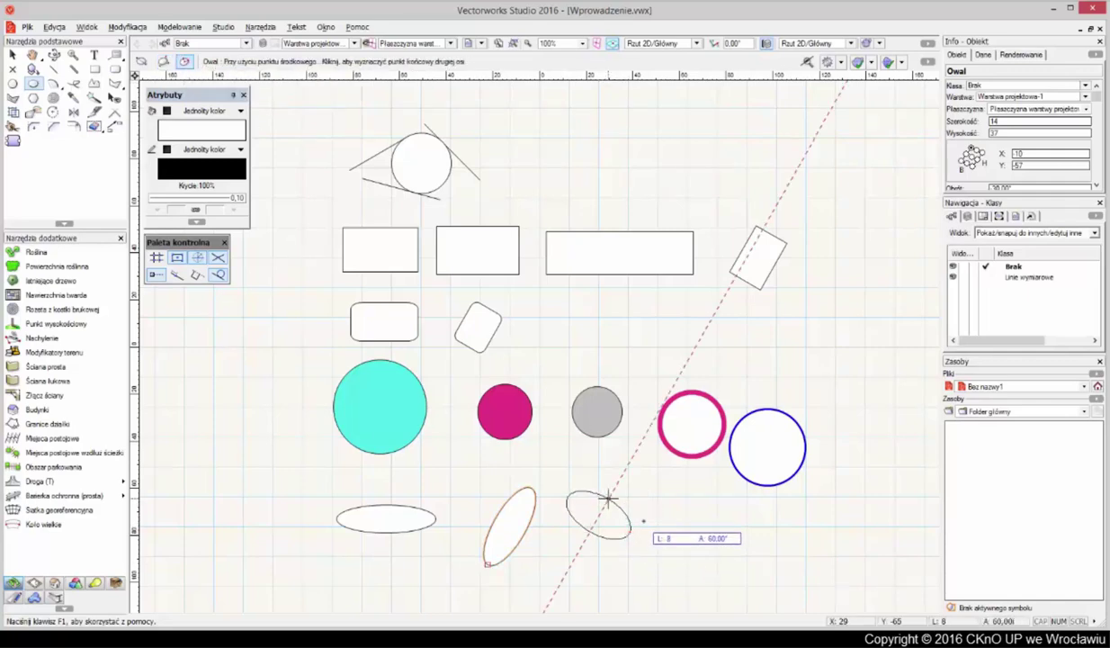
click(605, 501)
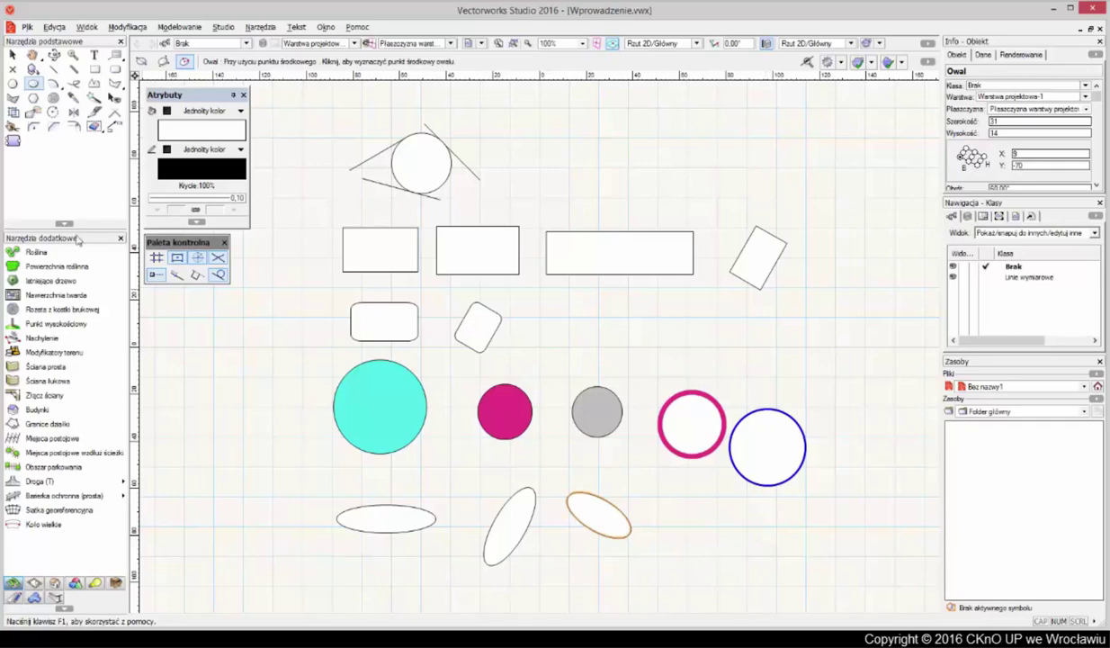
Activate the Arc tool
click(53, 84)
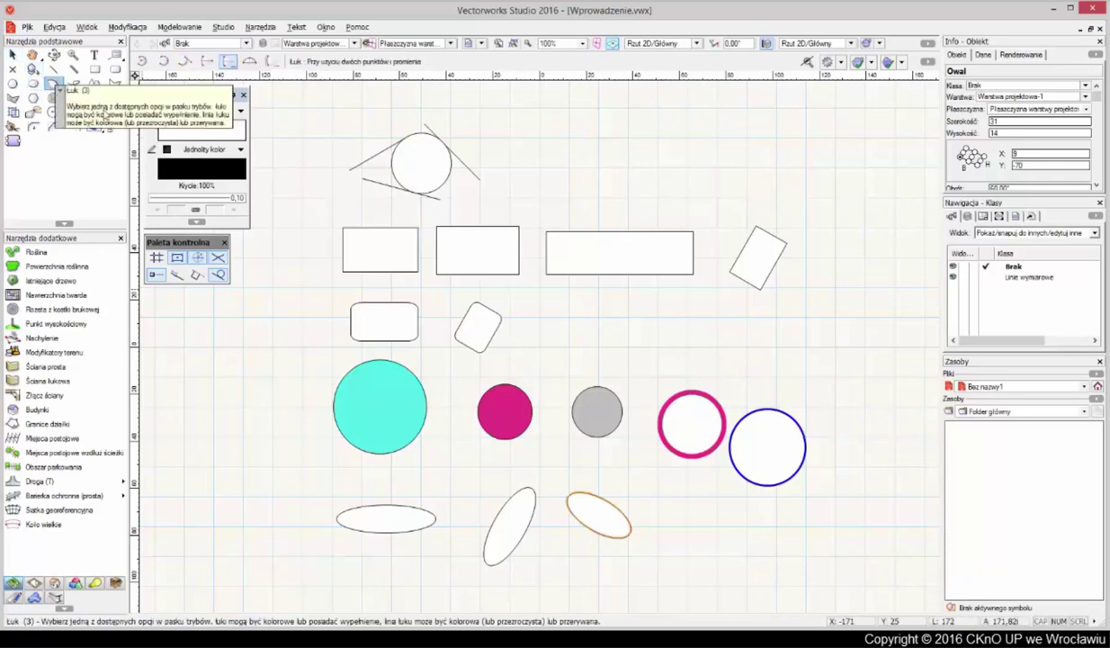